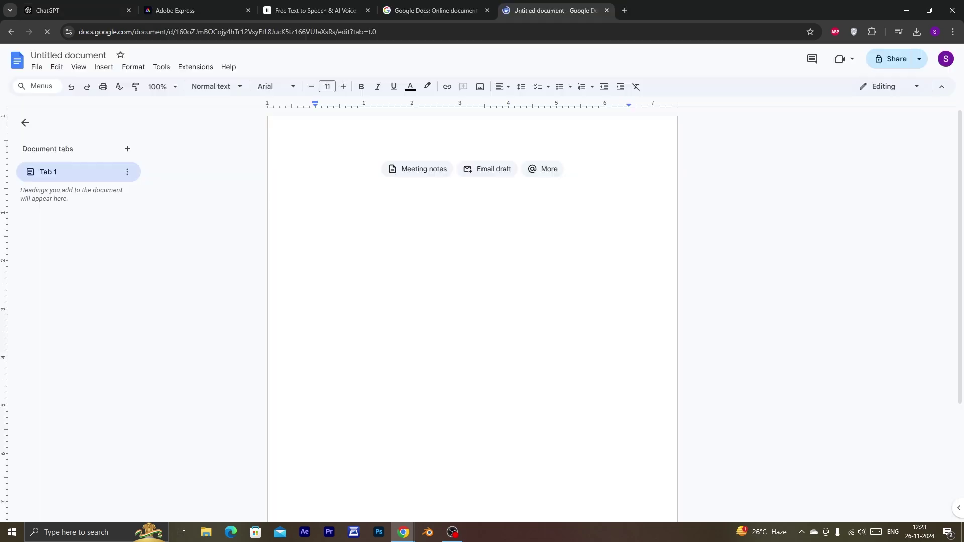
- Paste the copied Rory and Denny script into the blank document and return to its beginning
right_click(335, 155)
left_click(351, 196)
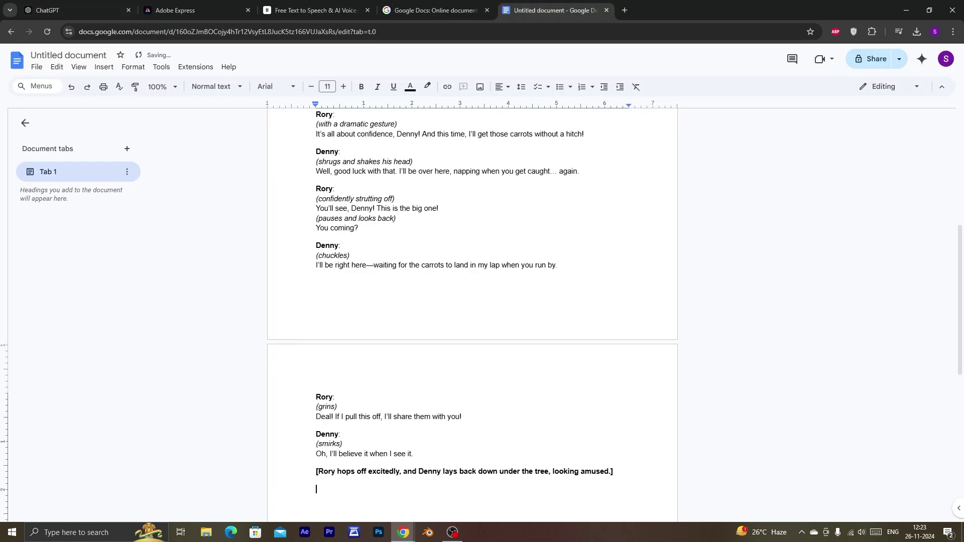
scroll(472, 311, "up", 6)
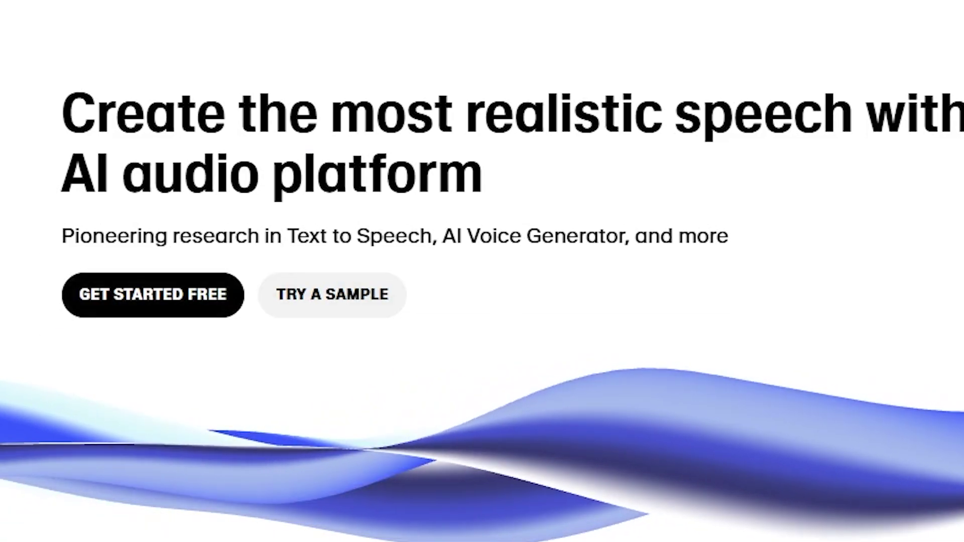
- Get started with ElevenLabs for free and clear the text "hello this is fin" from the speech prompt
left_click(152, 295)
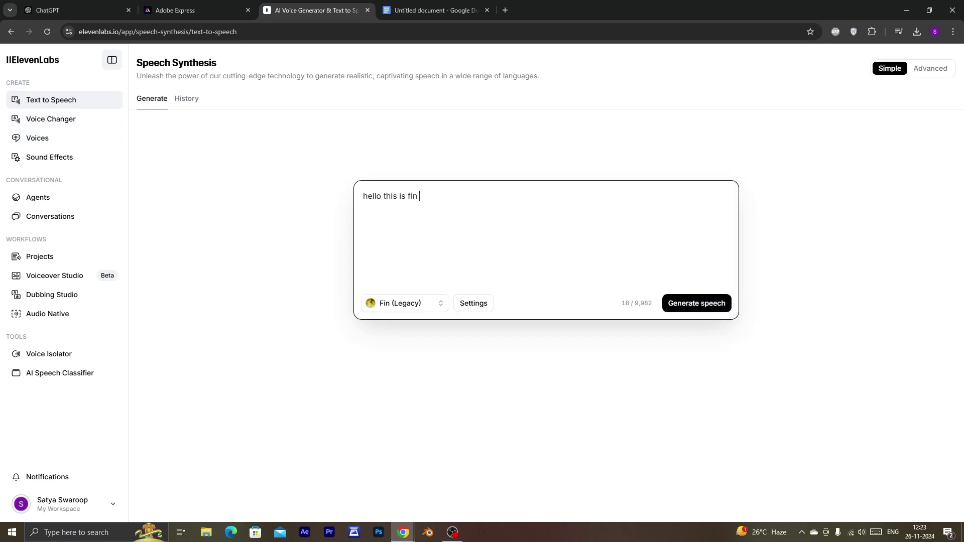
key("ctrl+shift+Left")
key("ctrl+shift+Left")
key("ctrl+shift+Left")
key("ctrl+shift+Left")
key("BackSpace")
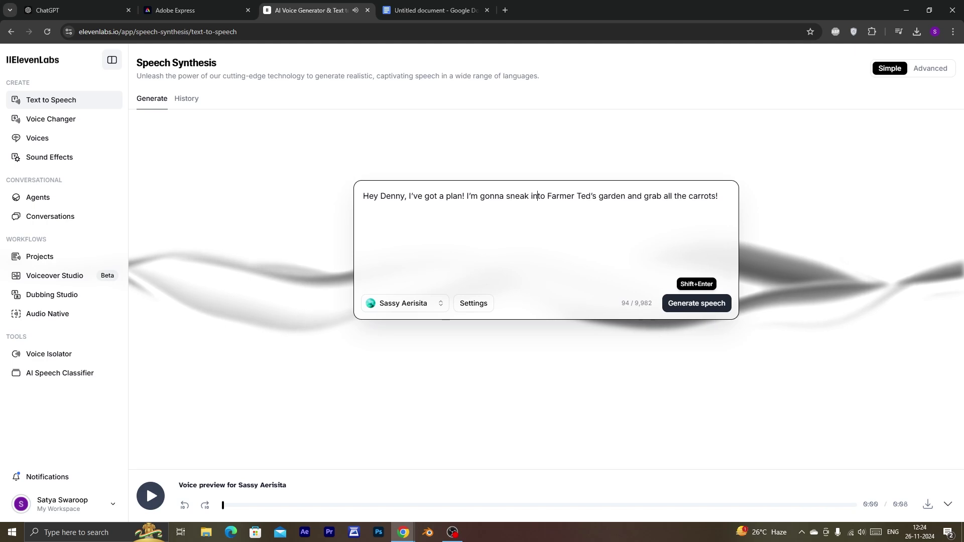
- Generate the carrot-plan line with the Sassy Aerisita voice and save it as MP3 file 1 in the English shorts folder
key("shift+Return")
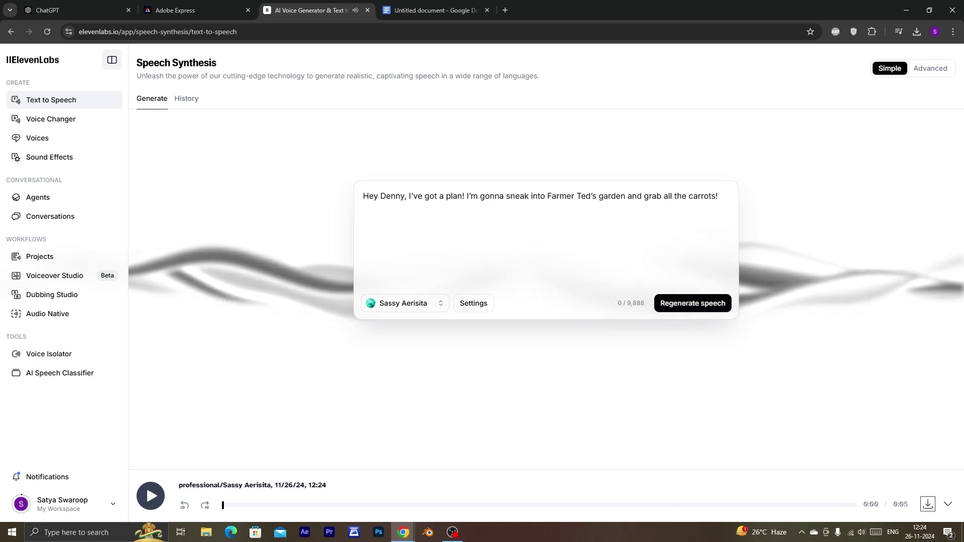
left_click(928, 504)
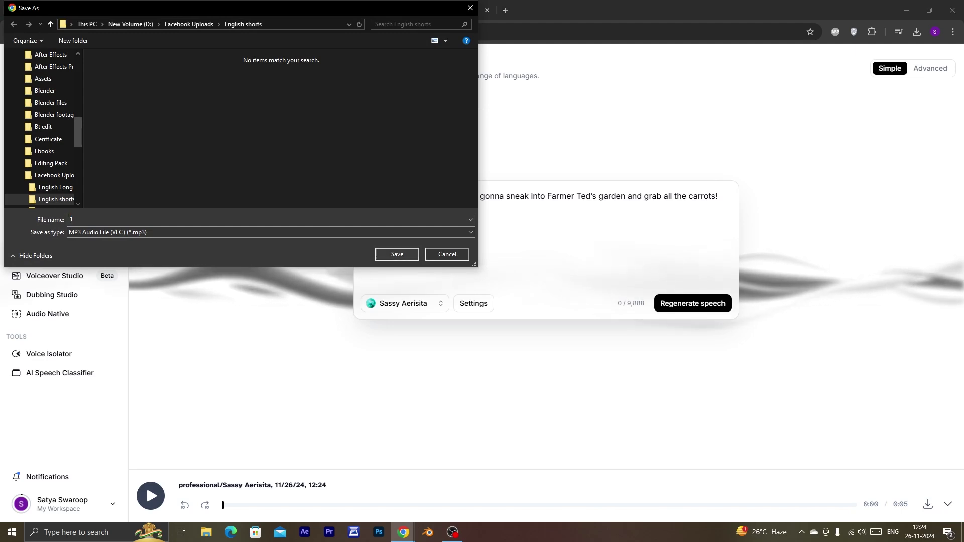
type("1")
key("Return")
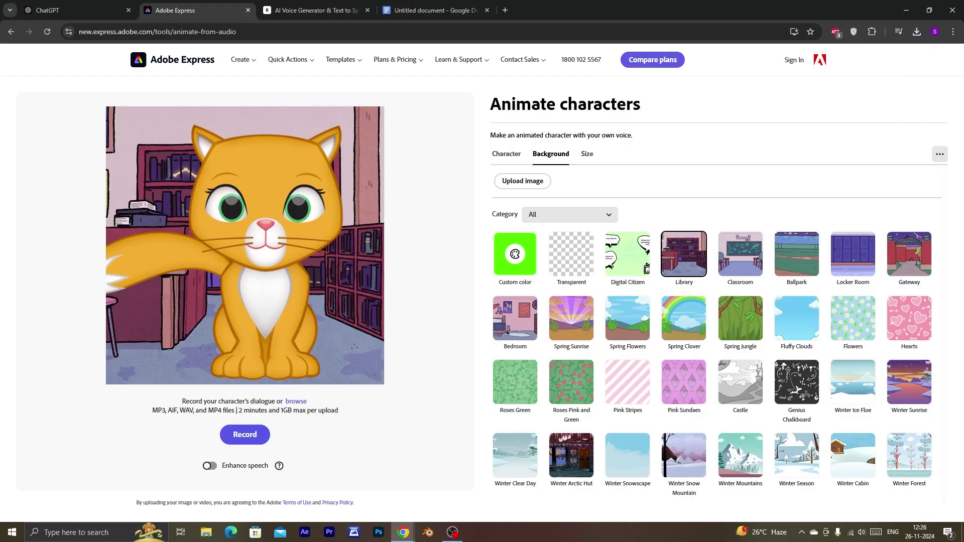
- Choose the Truffles rabbit as the animated character and give it the green custom-color background
left_click(506, 154)
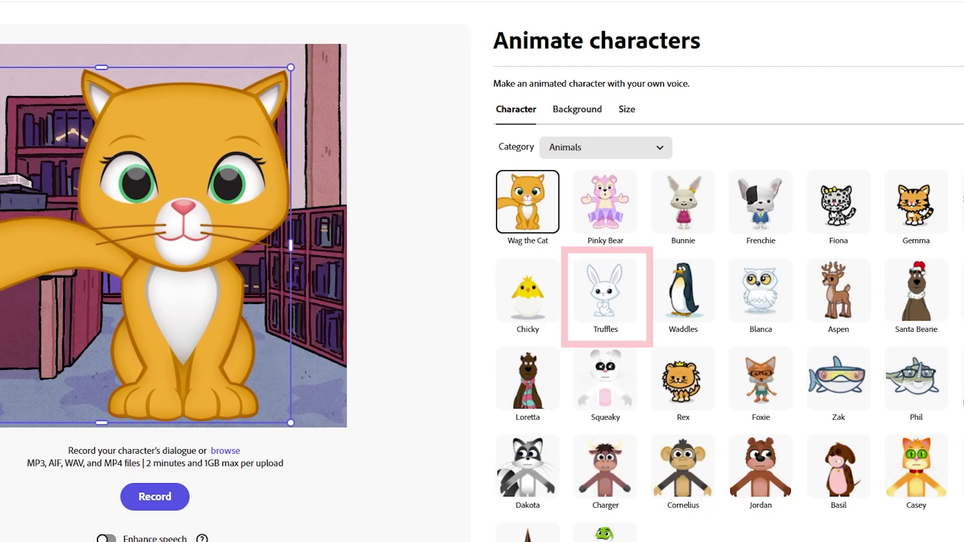
left_click(571, 285)
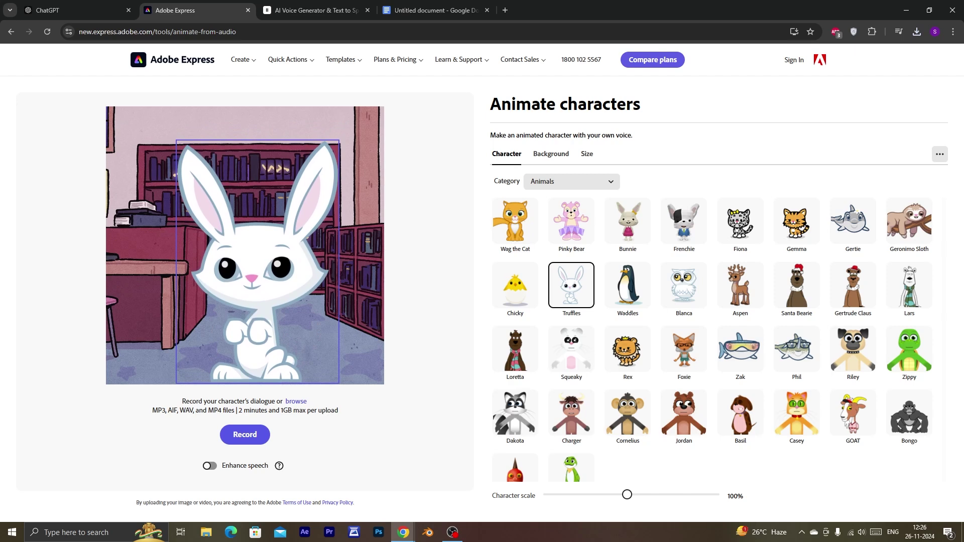
left_click(551, 153)
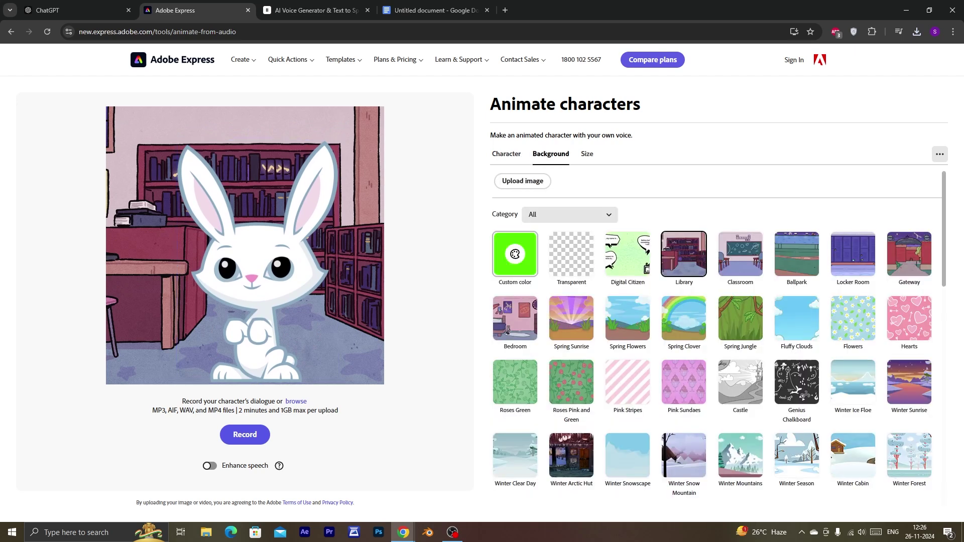
left_click(515, 255)
key("Escape")
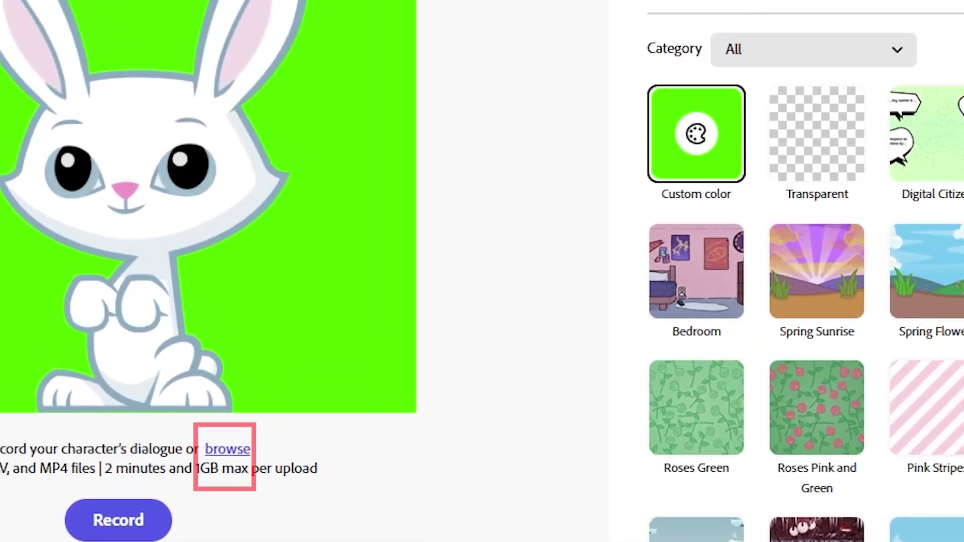
- Upload 1.mp3 from the English shorts folder in Facebook Uploads as the rabbit's dialogue
left_click(227, 449)
left_click(130, 20)
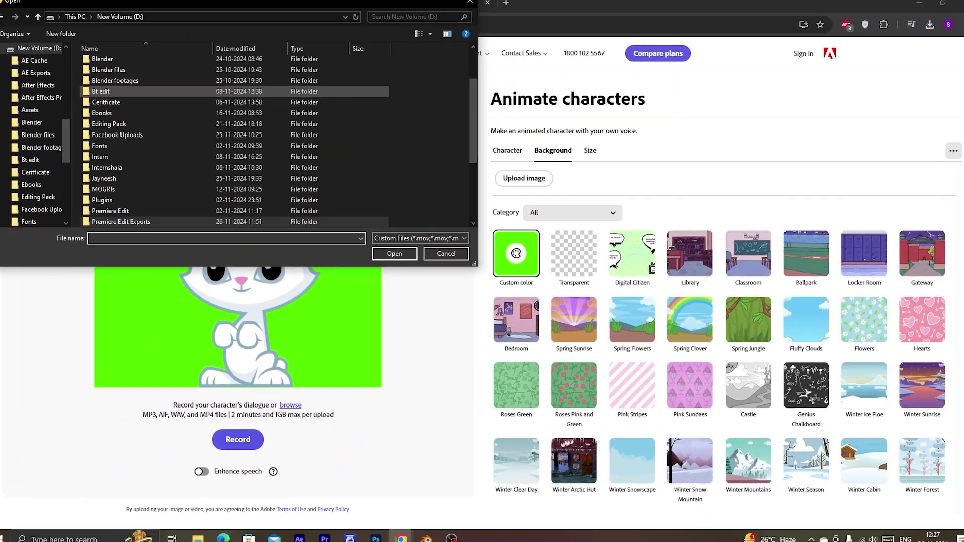
double_click(128, 138)
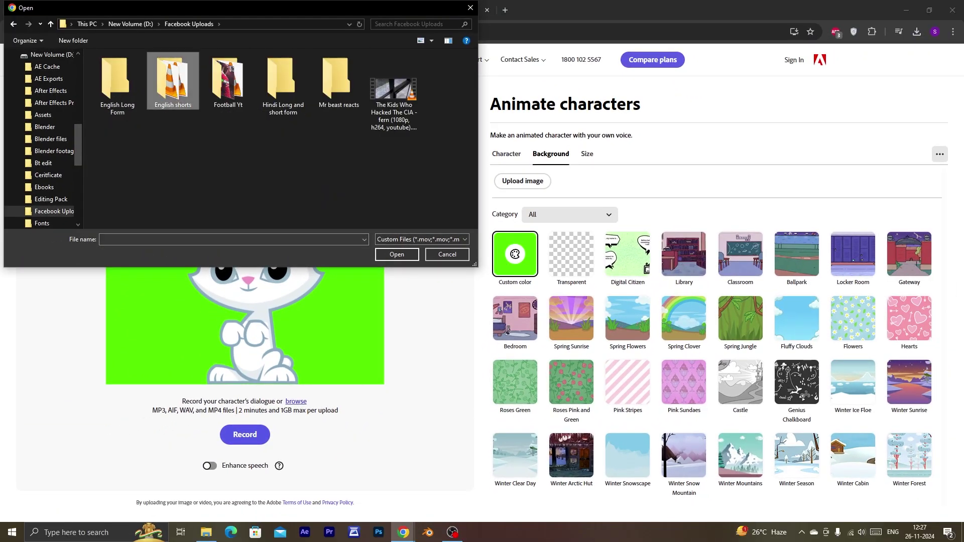
double_click(173, 81)
double_click(111, 70)
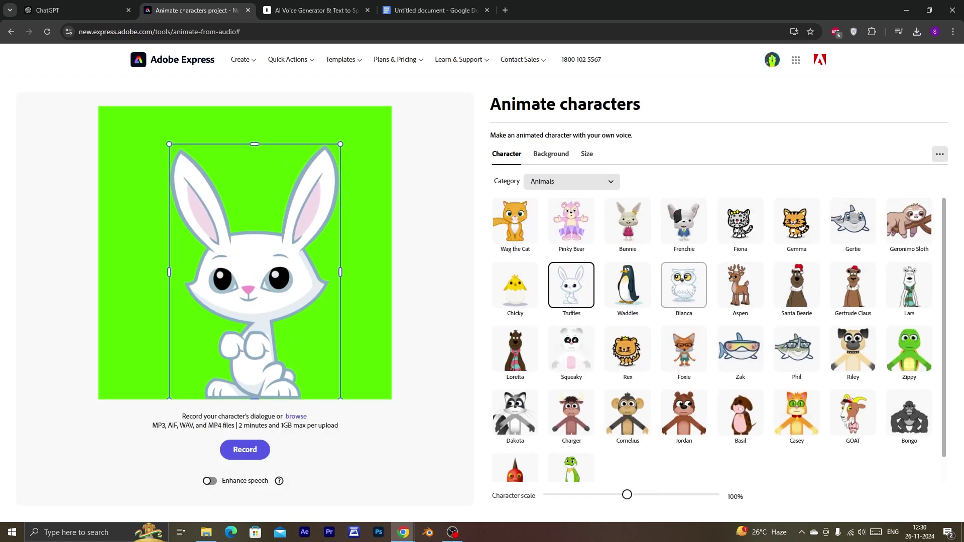
- Switch the character to the Aspen deer and move it toward the right side of the green canvas
left_click(740, 285)
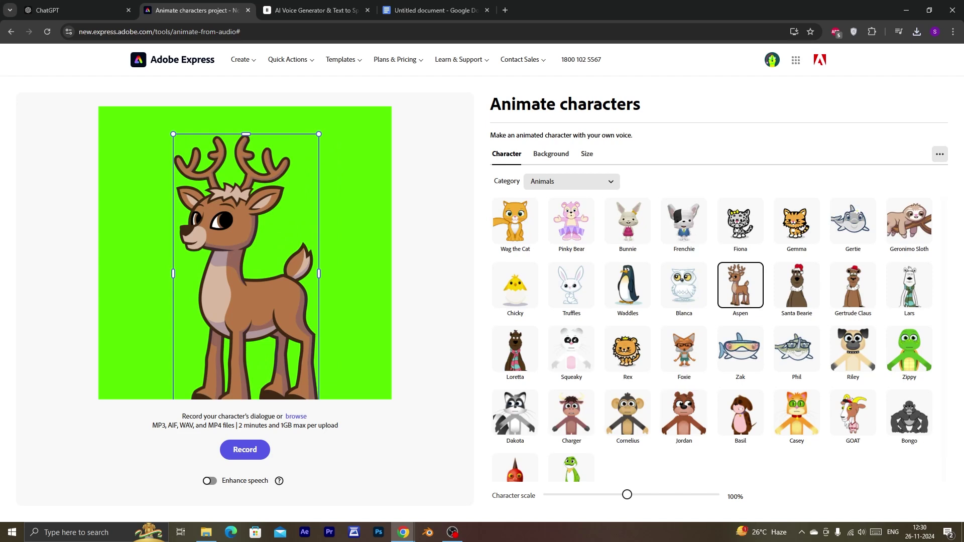
left_click_drag(245, 267, 295, 260)
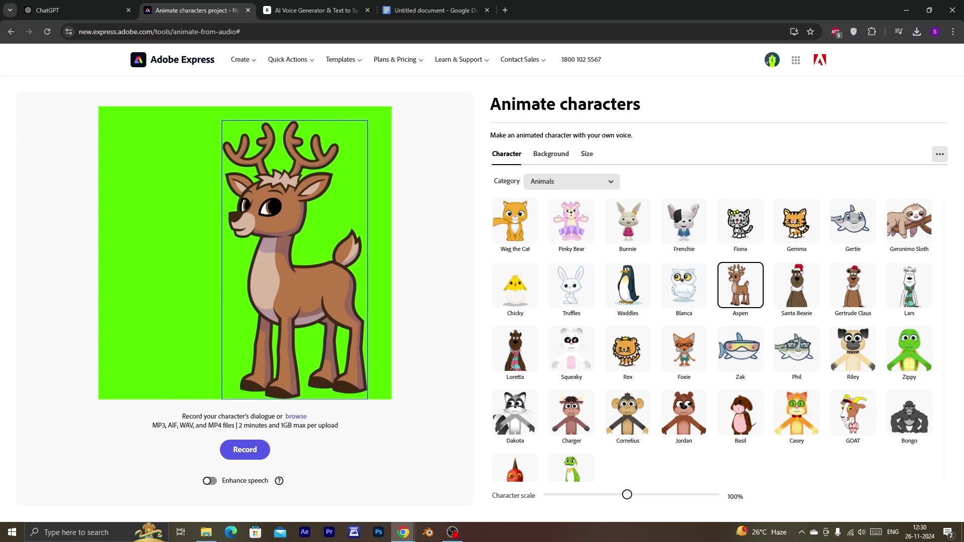
- Animate the deer with the 2.mp3 dialogue and save the resulting video as 2.mp4
left_click(296, 417)
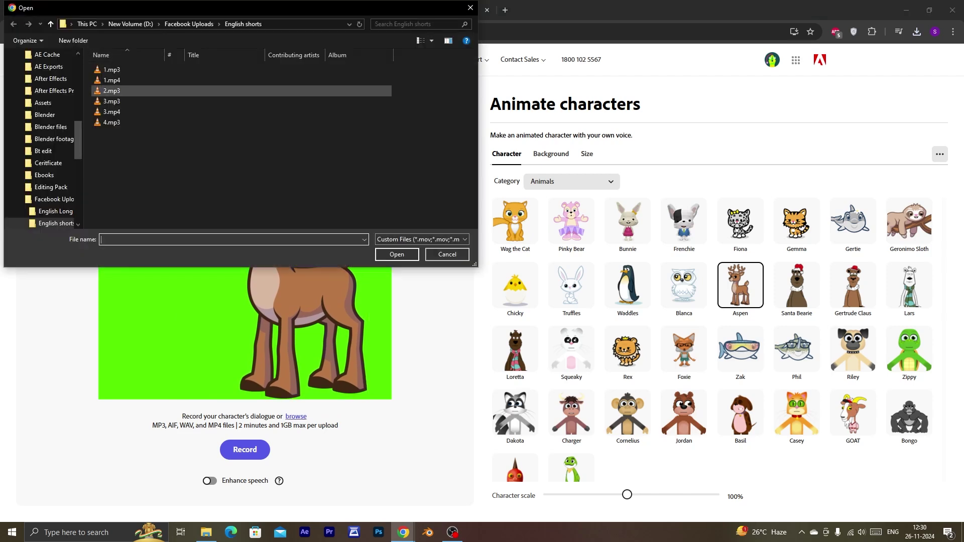
left_click(112, 90)
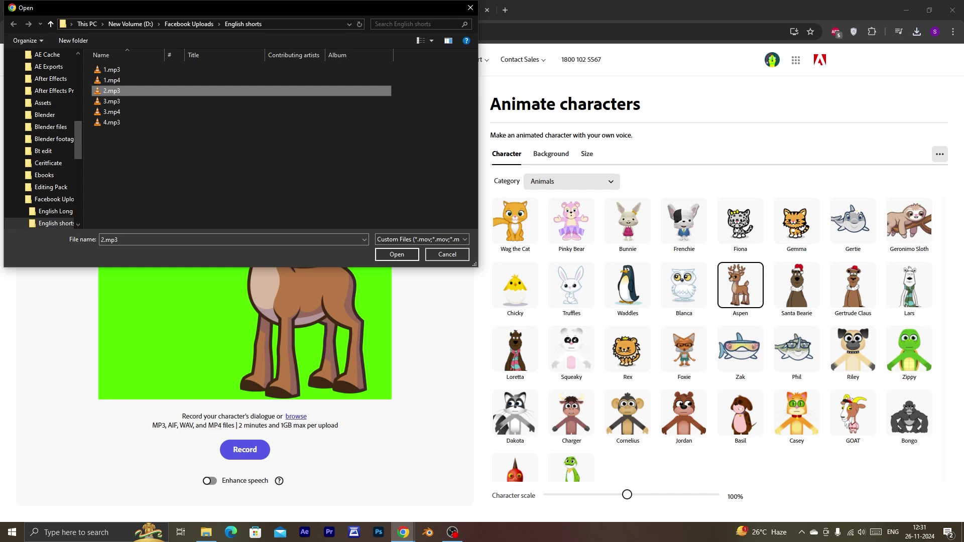
key("Return")
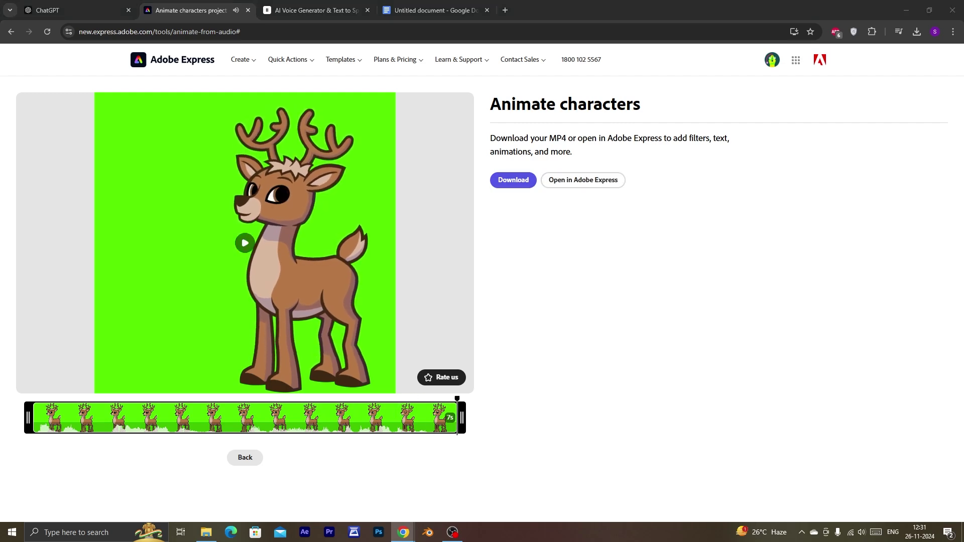
key("Return")
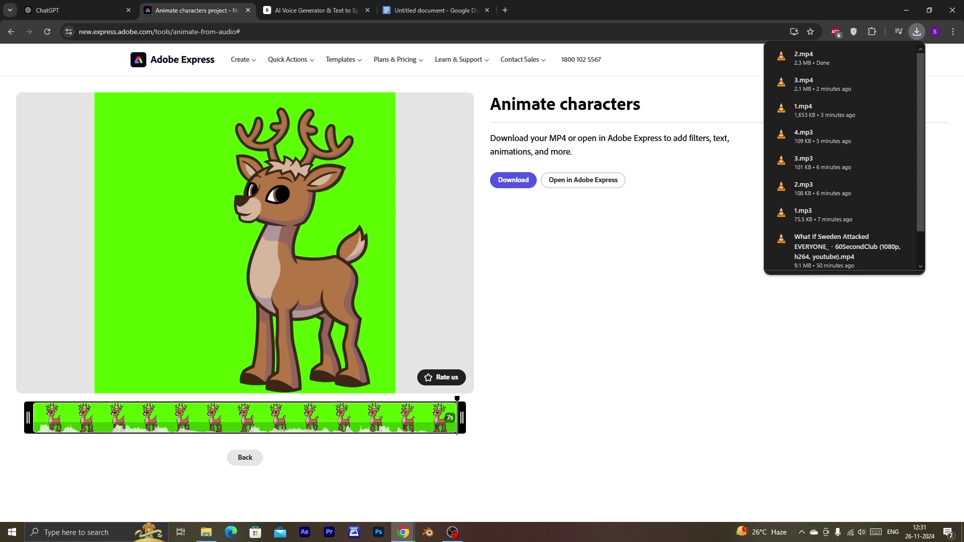
- Return to the character setup and upload the 1-minute silence file from the blank-audio folder for the Aspen deer
left_click(245, 457)
left_click(245, 463)
left_click(245, 450)
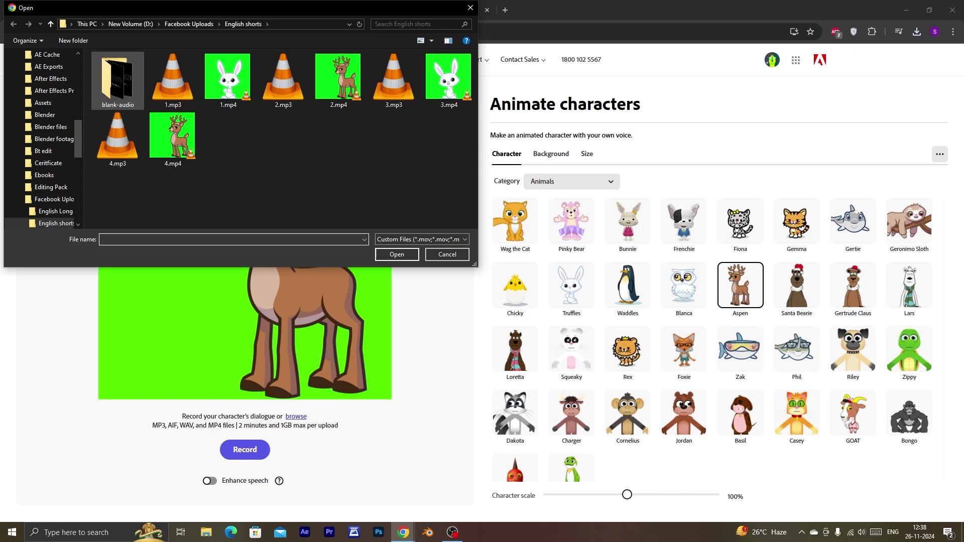
double_click(118, 81)
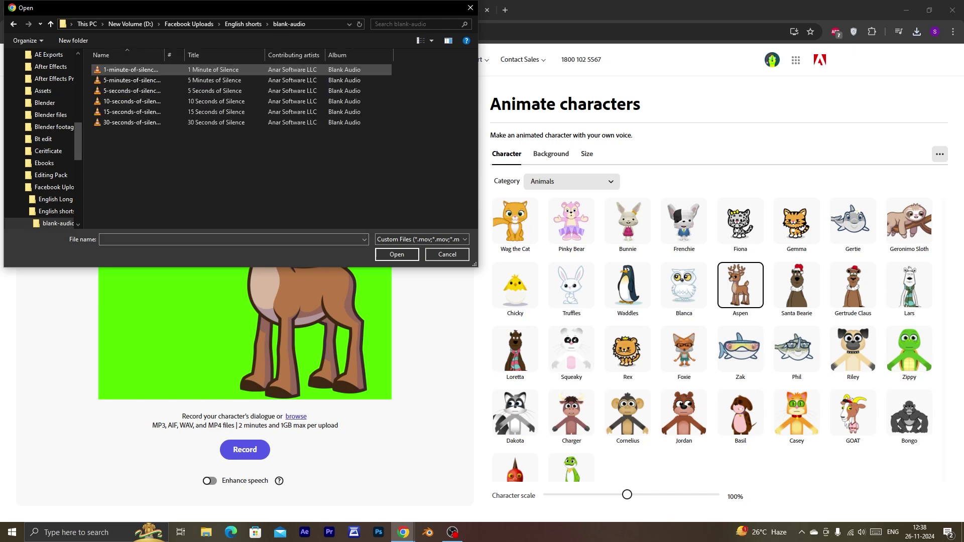
left_click(131, 70)
double_click(132, 69)
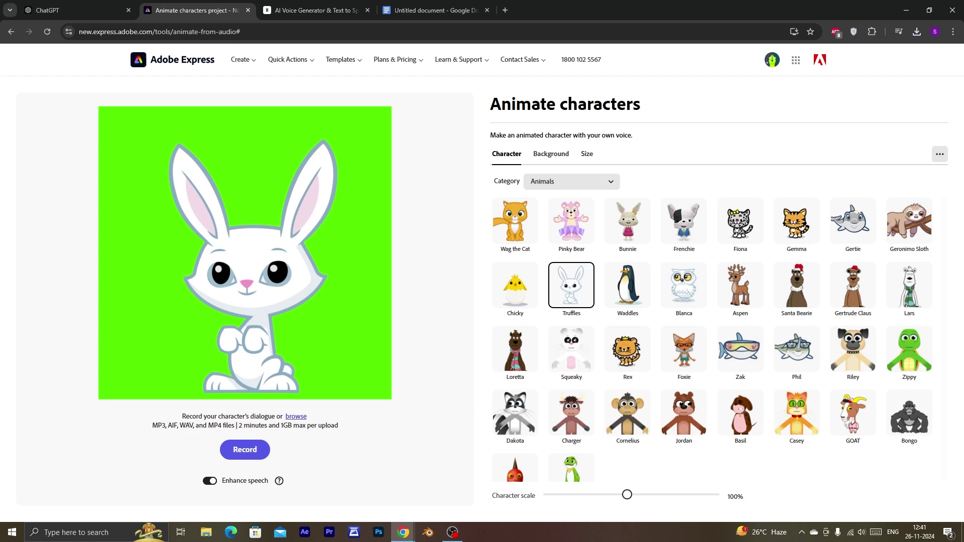
- Animate the Truffles rabbit with a silence file from the blank-audio folder and download the video
left_click(296, 417)
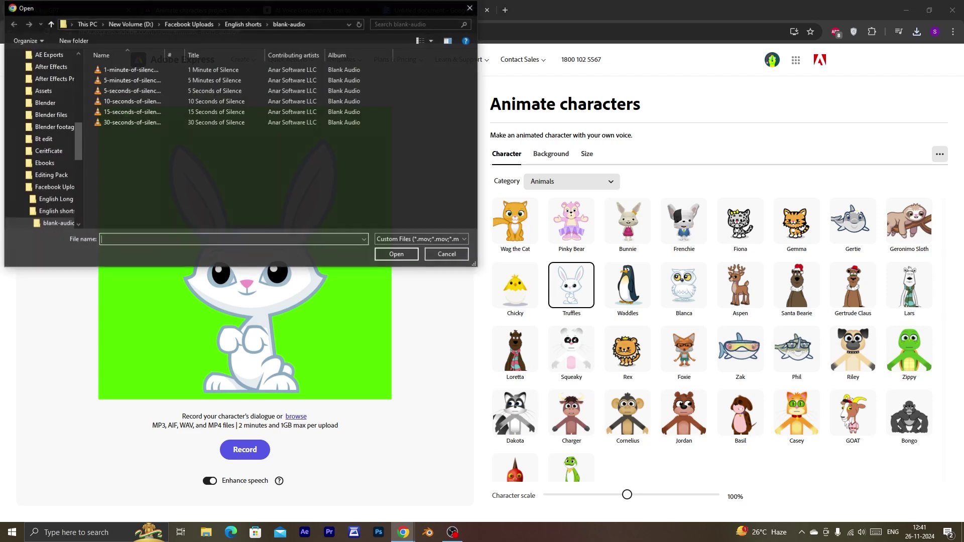
left_click(131, 101)
double_click(145, 112)
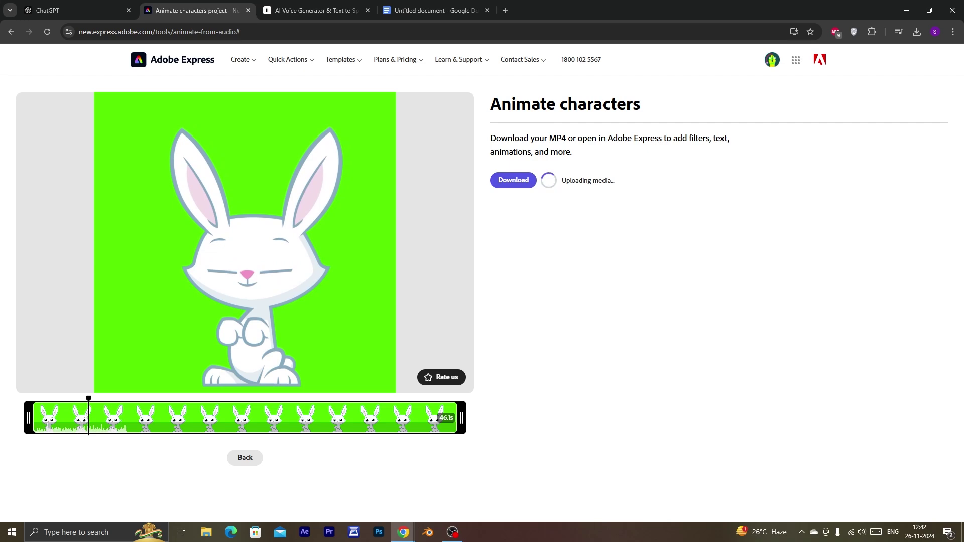
key("Return")
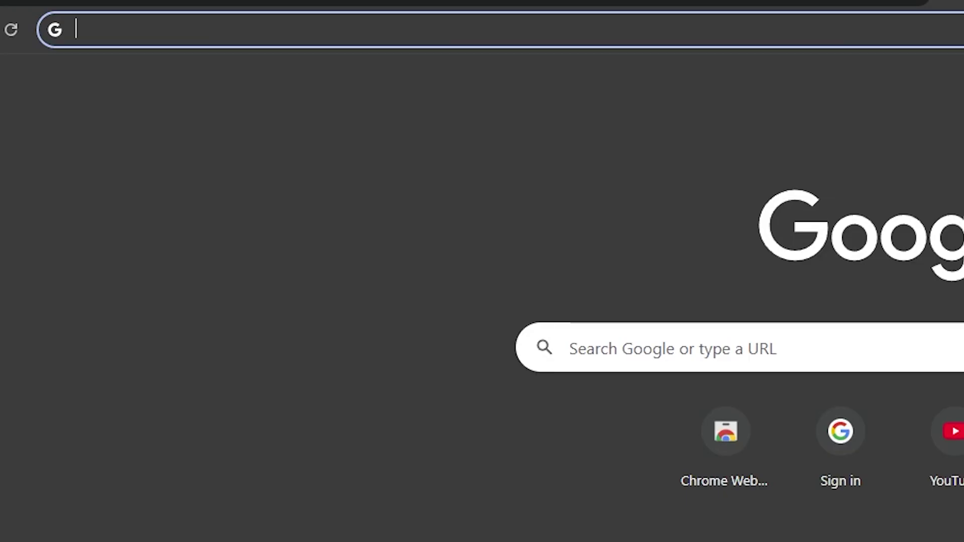
- Open canva.com and create a blank Video (1080p) design
type("canva.com")
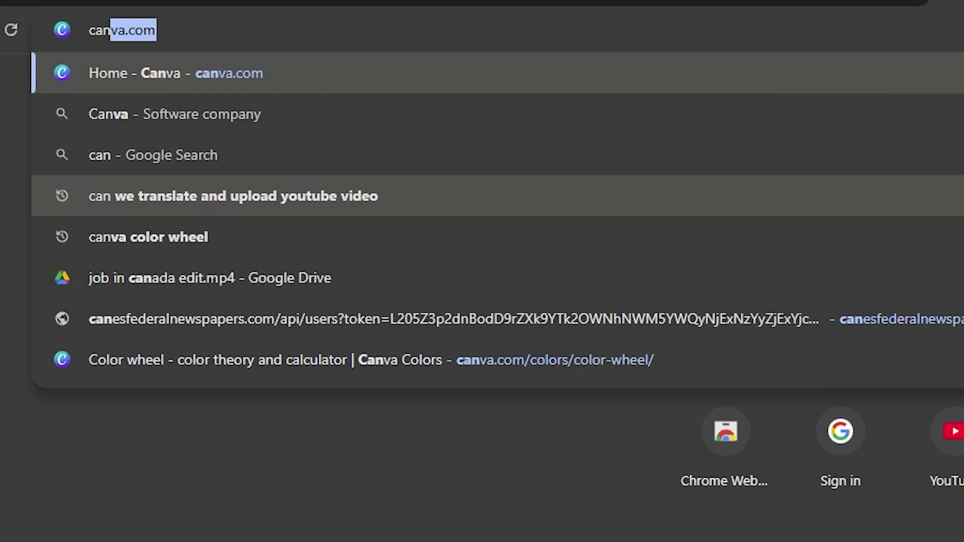
key("Return")
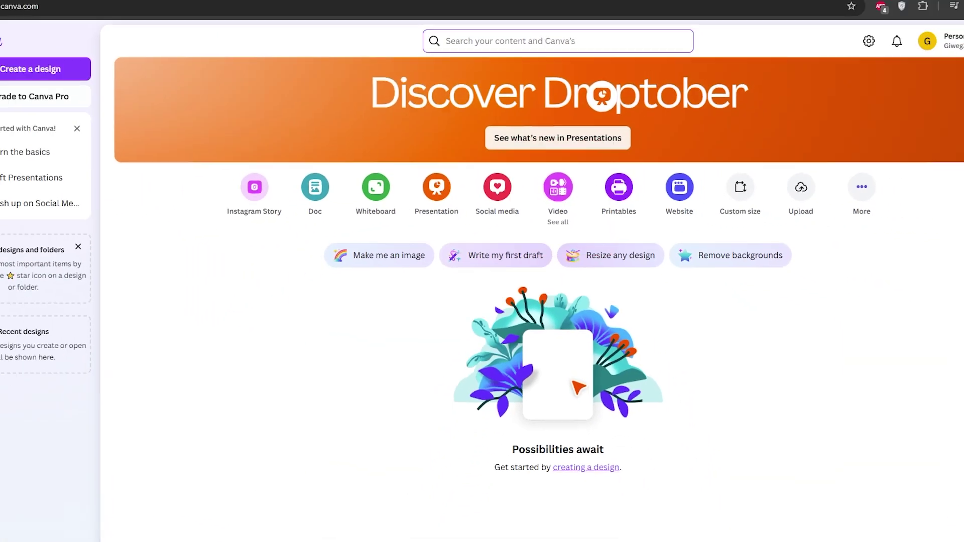
left_click(558, 186)
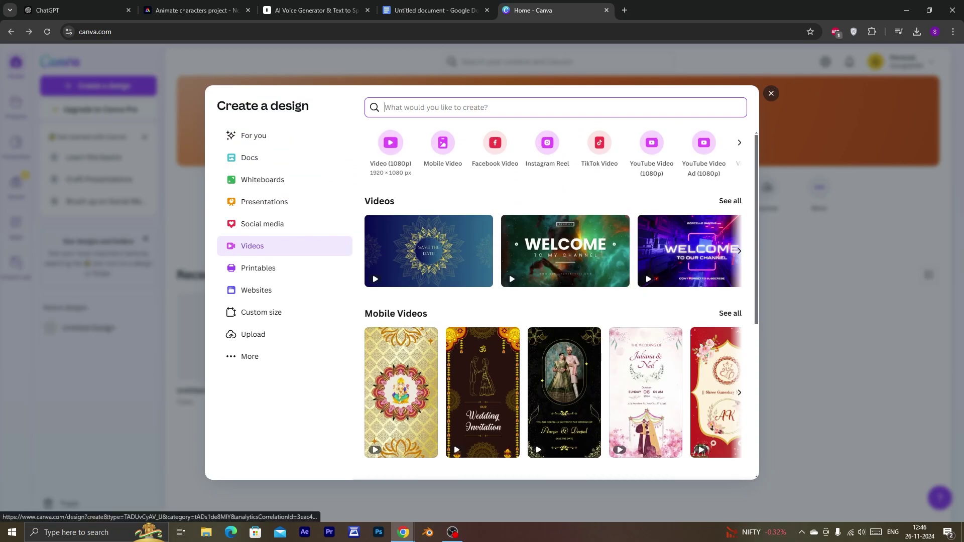
left_click(391, 145)
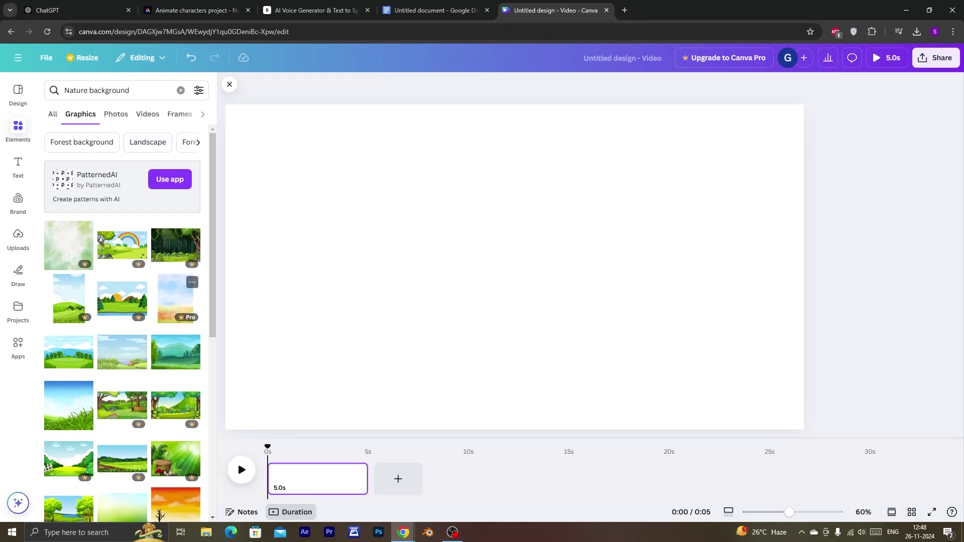
- Add the nature graphic with a round green meadow, trees and blue hills, and set it as the page background
left_click(69, 352)
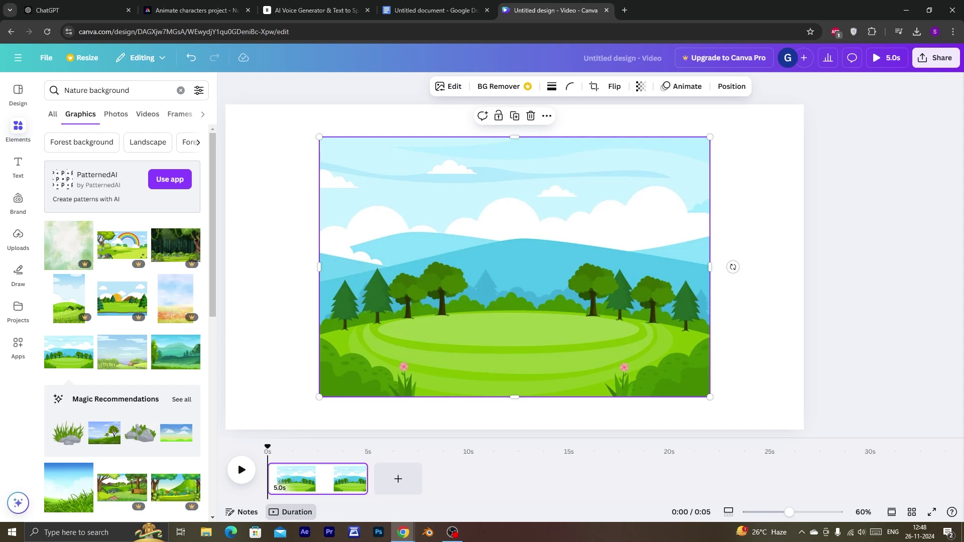
left_click(547, 116)
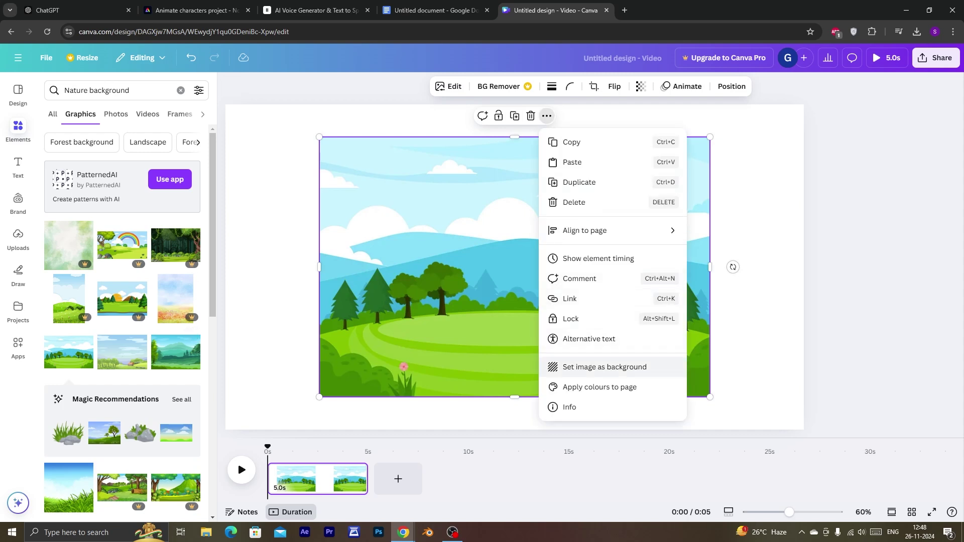
left_click(605, 368)
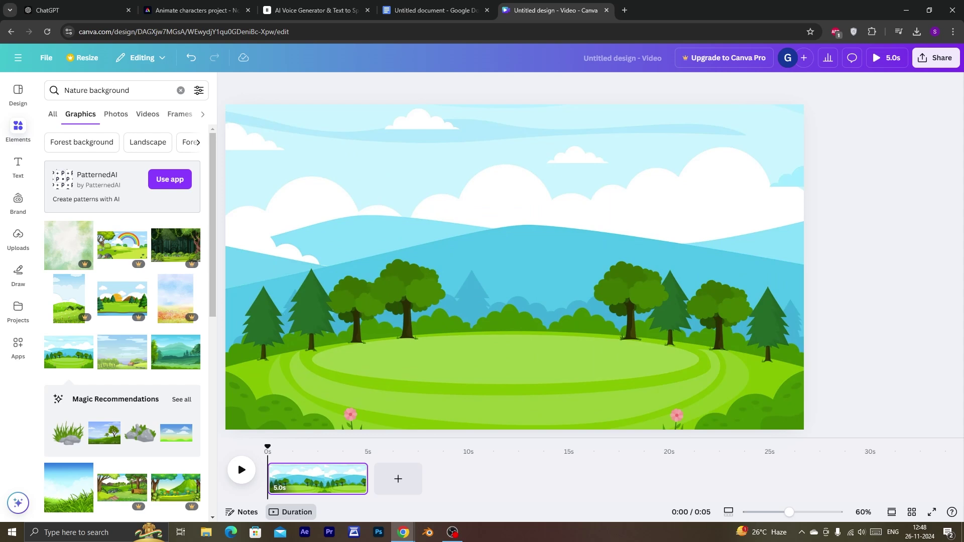
- Extend the page duration to 10 seconds and search the elements for "trees", limited to animated items
left_click_drag(374, 479, 423, 479)
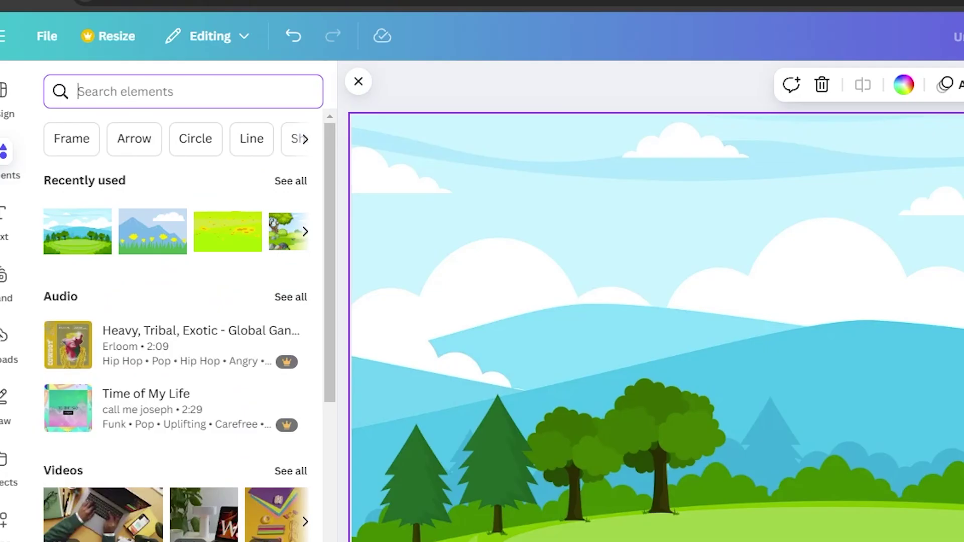
type("trees")
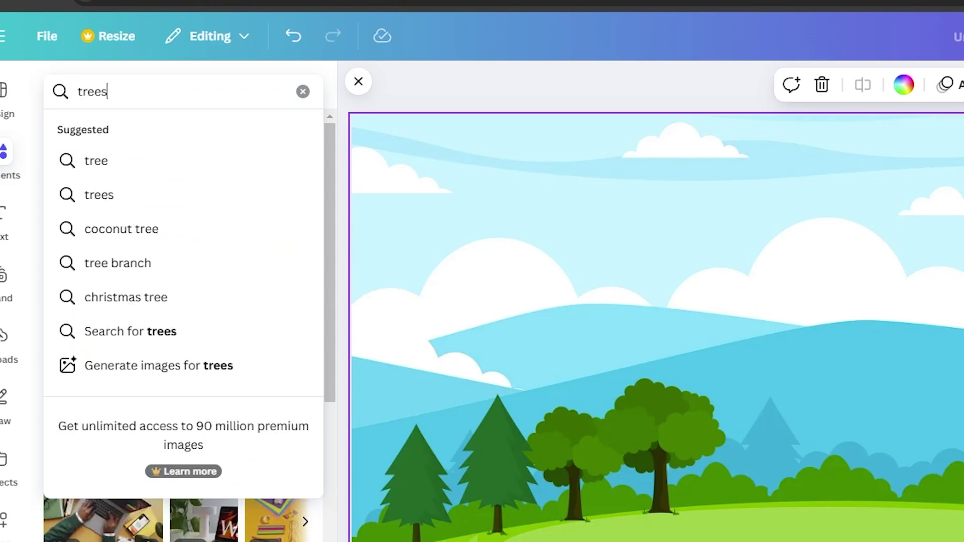
left_click(99, 161)
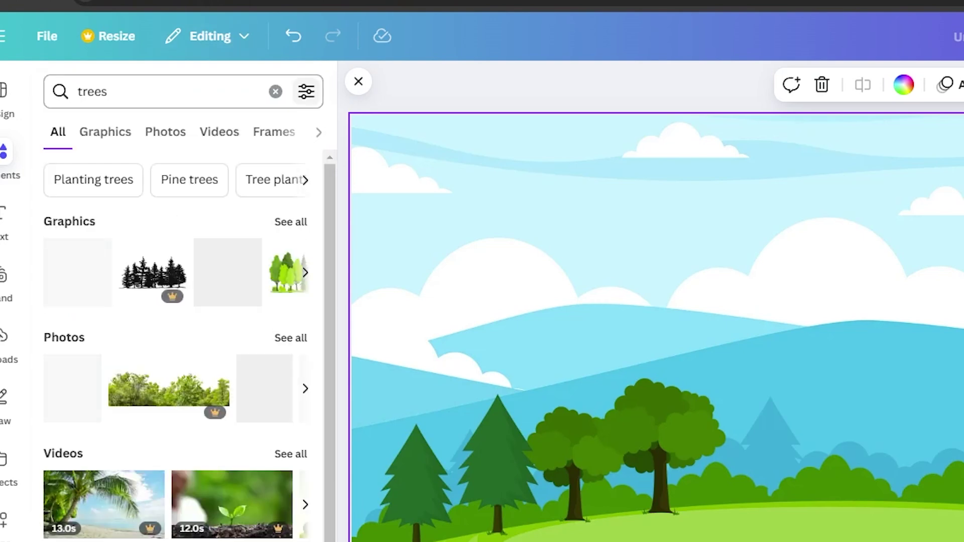
left_click(306, 92)
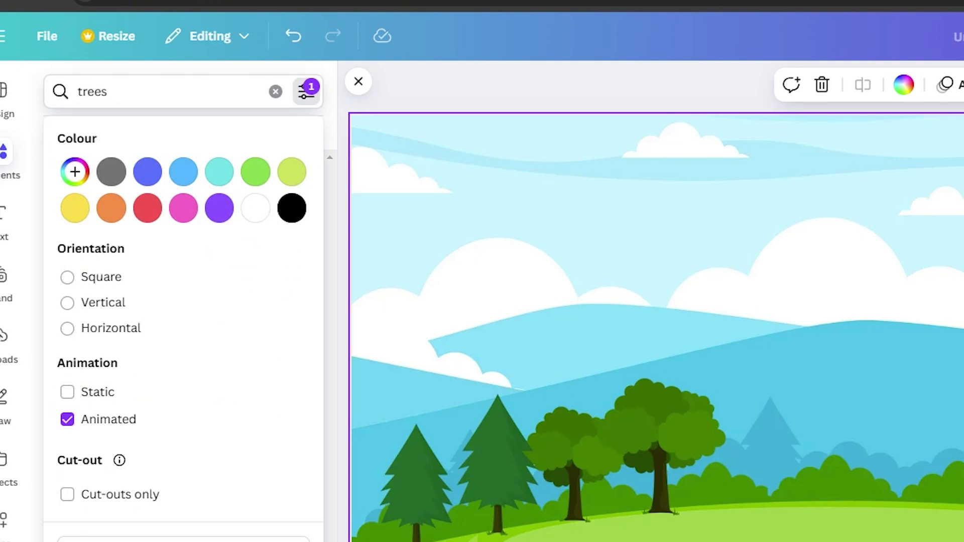
left_click(306, 91)
left_click(427, 88)
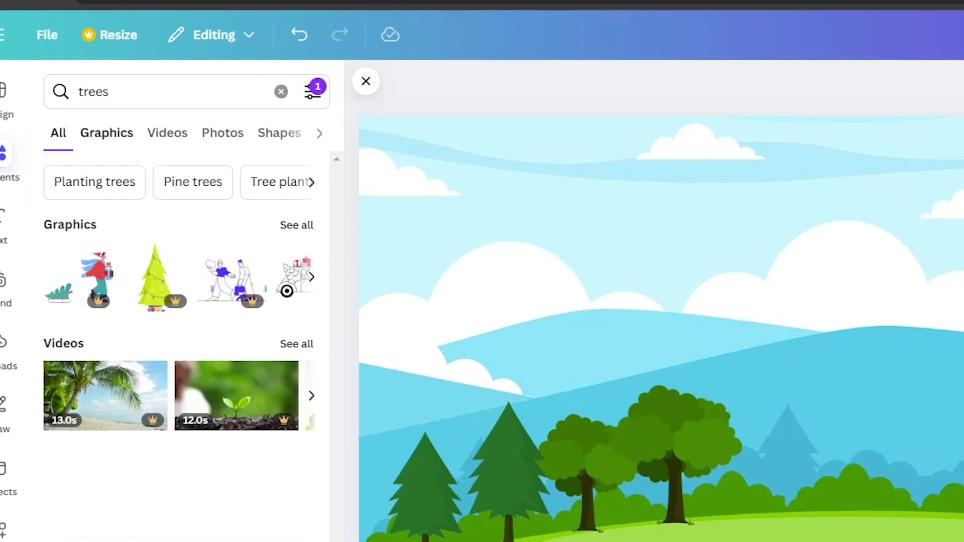
- Add the animated green palm tree graphic and place it at the left edge of the meadow
left_click(104, 133)
scroll(146, 327, "down", 3)
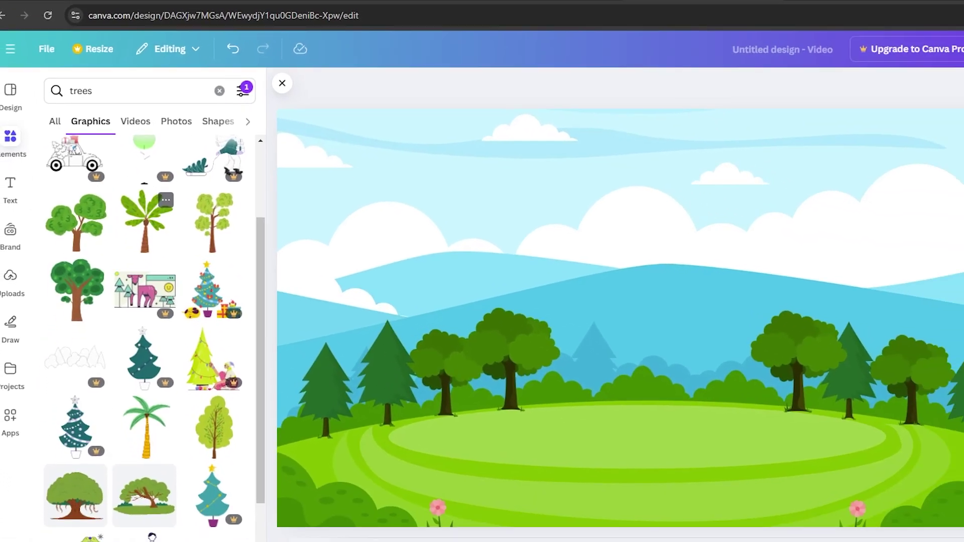
left_click(145, 221)
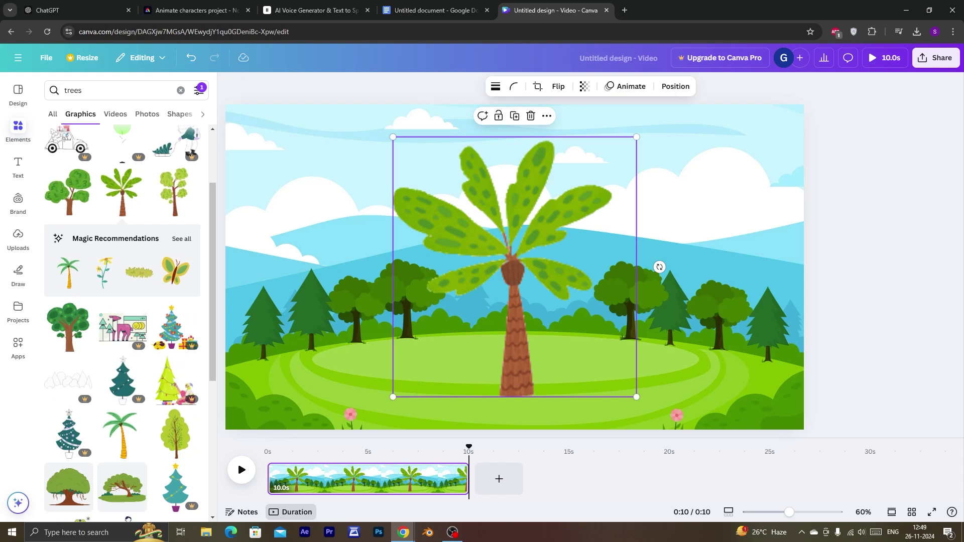
left_click_drag(509, 267, 287, 306)
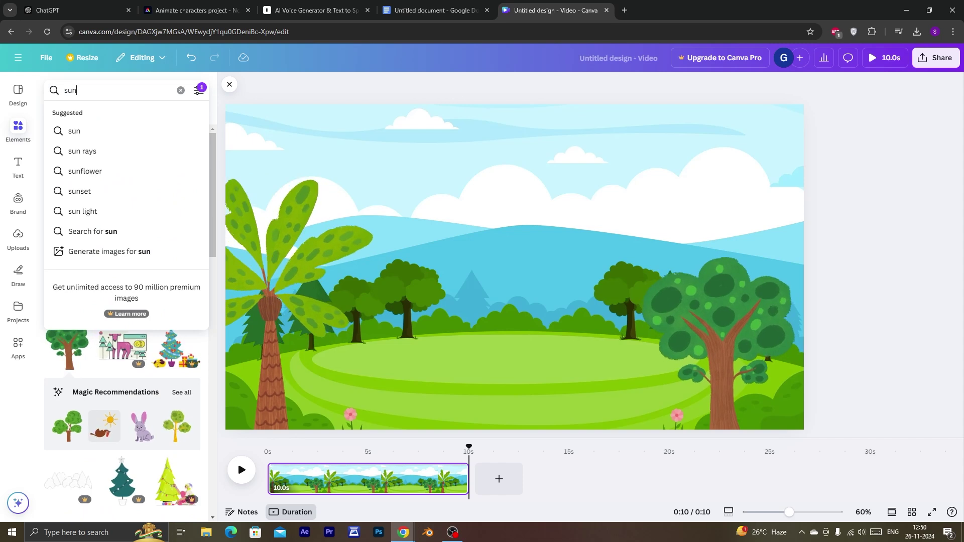
- Search for "sun", add the orange smiling sun, shrink it and place it in the upper right of the sky
key("Return")
left_click(69, 292)
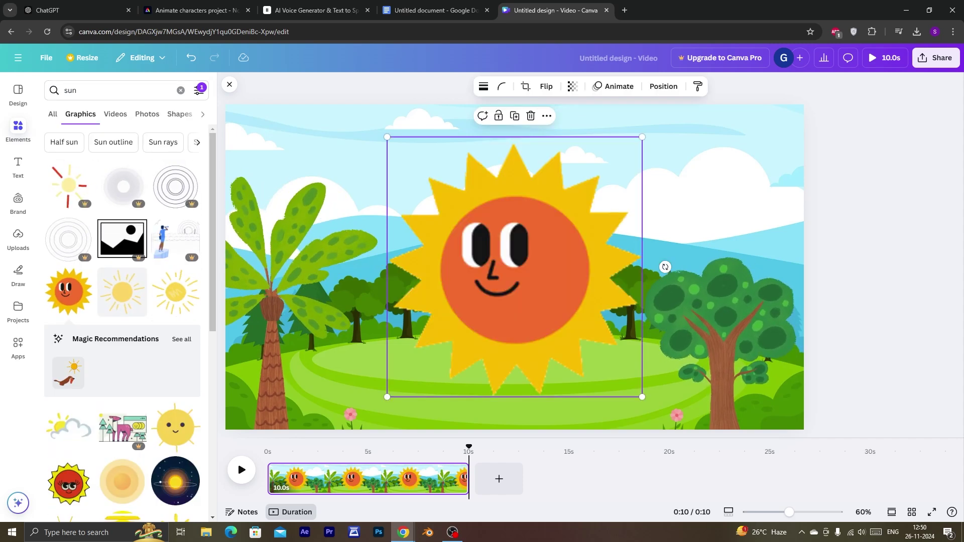
left_click_drag(642, 396, 466, 216)
left_click_drag(427, 177, 661, 176)
left_click_drag(700, 216, 684, 199)
left_click_drag(654, 169, 715, 168)
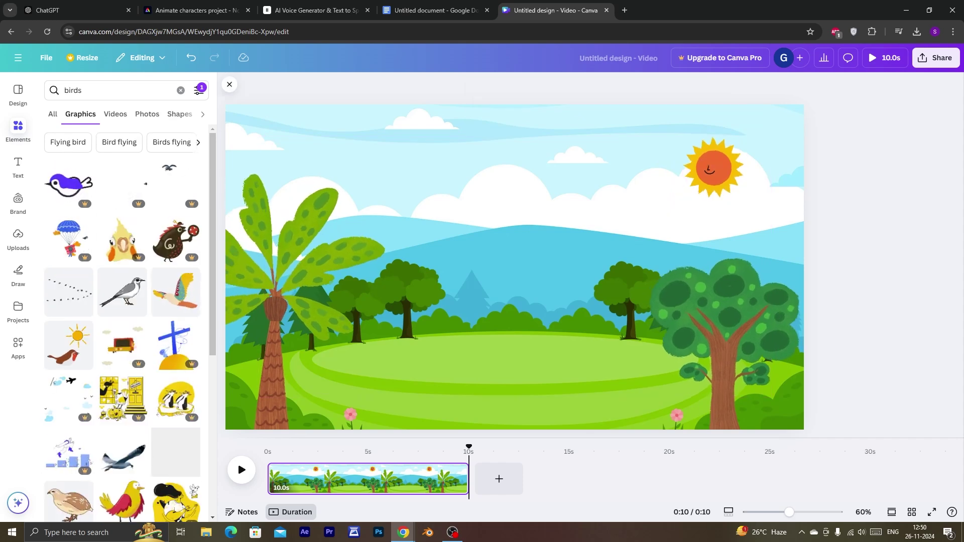
- Add the blue bird and the orange monarch butterfly to the scene and shrink both to small background details
scroll(176, 359, "down", 5)
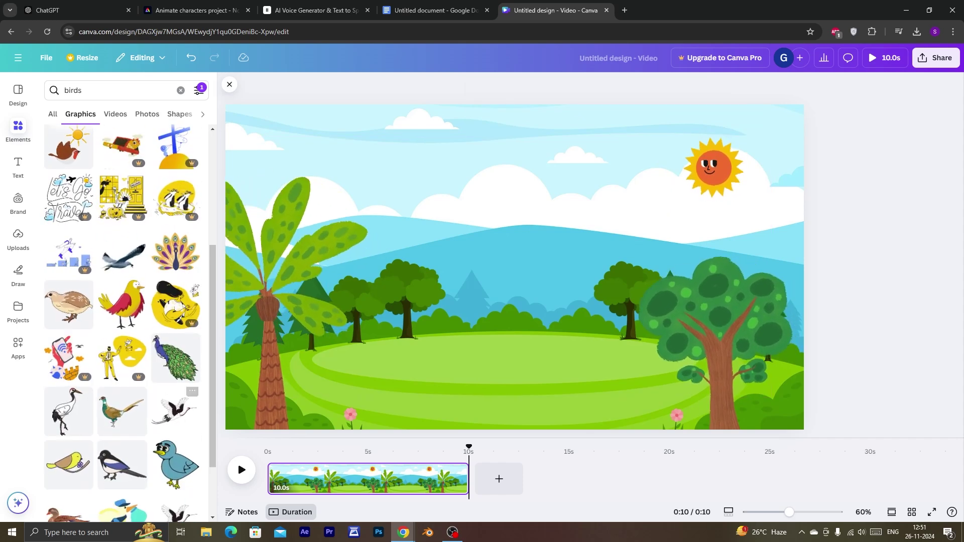
left_click(176, 464)
left_click_drag(641, 397, 419, 257)
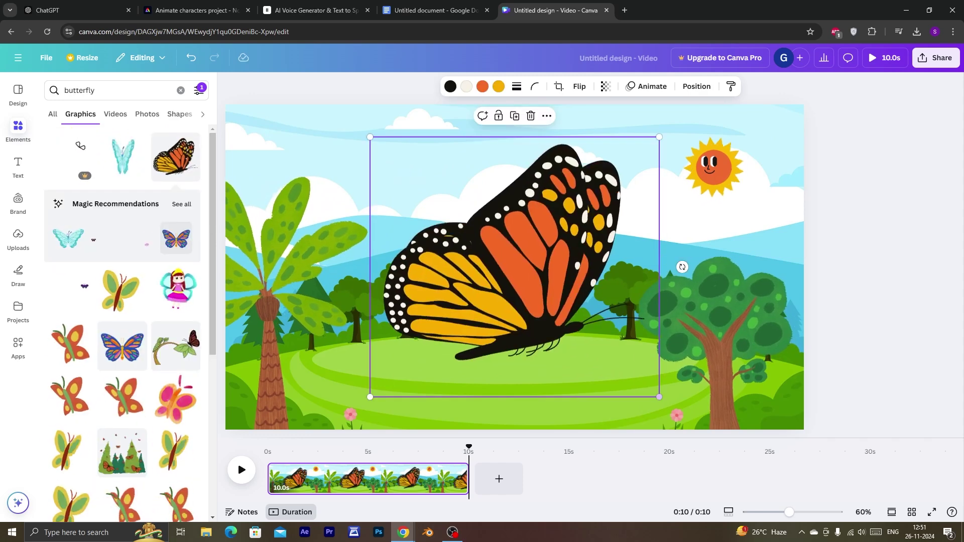
left_click_drag(657, 399, 385, 385)
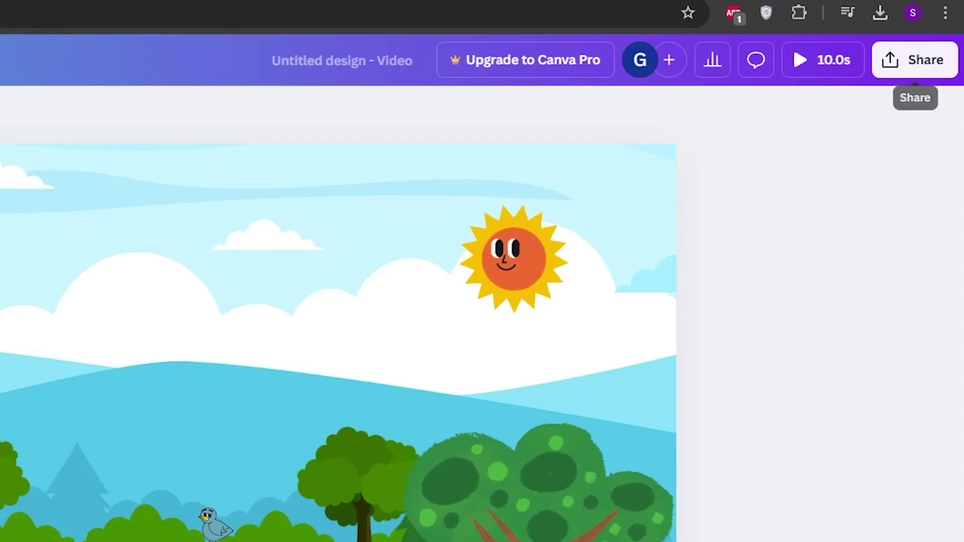
- Download the nature scene as an MP4 video at 1080p (HD)
left_click(915, 60)
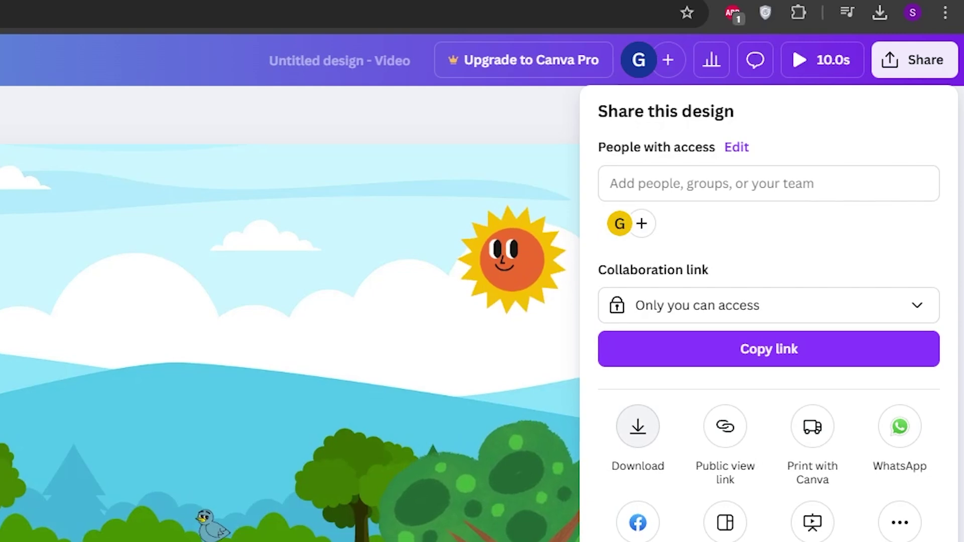
left_click(638, 426)
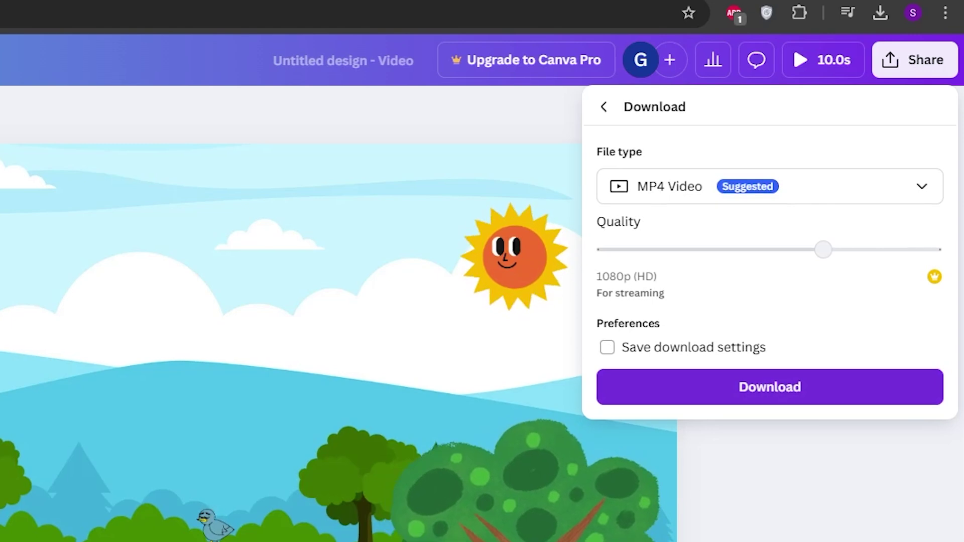
key("Escape")
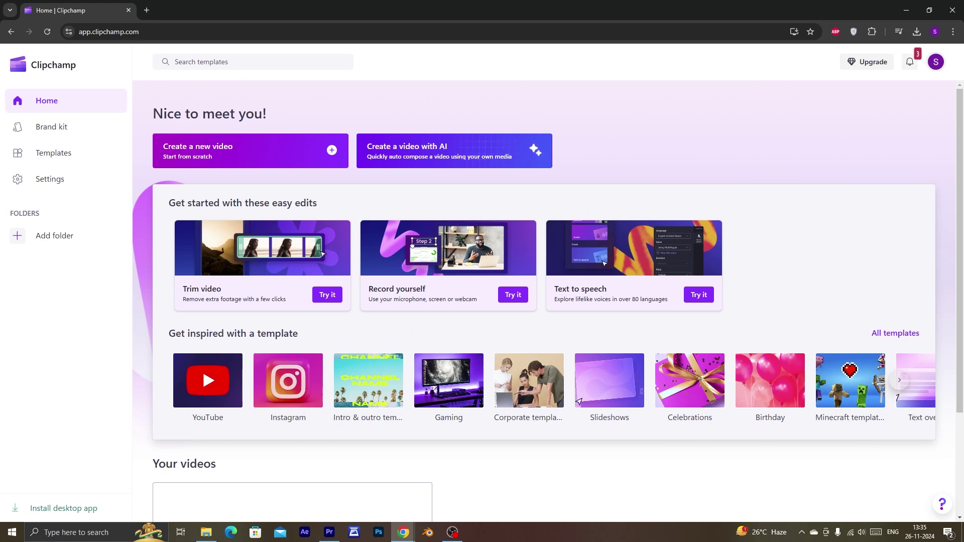
- Create a new video in Clipchamp and import background.mp4 and the character clips from the English shorts folder
left_click(251, 150)
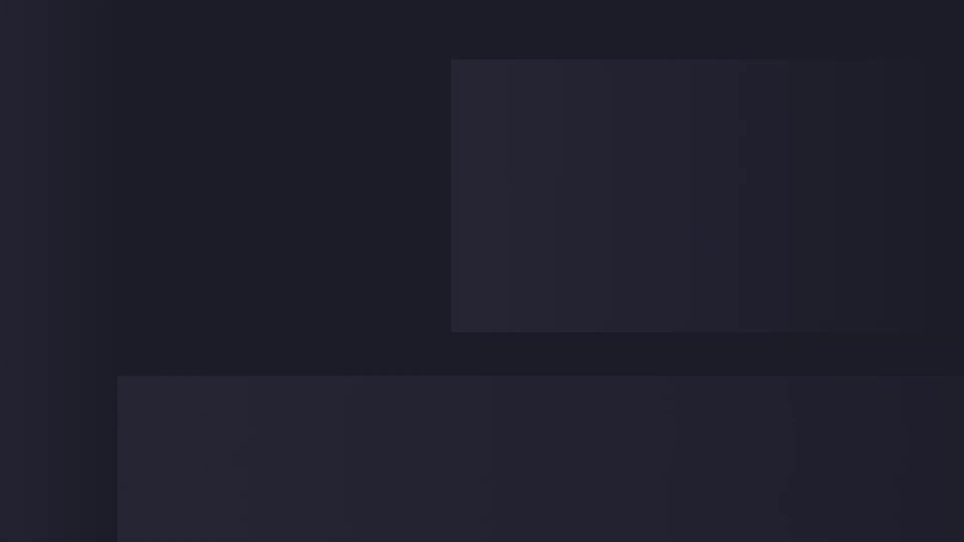
left_click(70, 167)
left_click(99, 84)
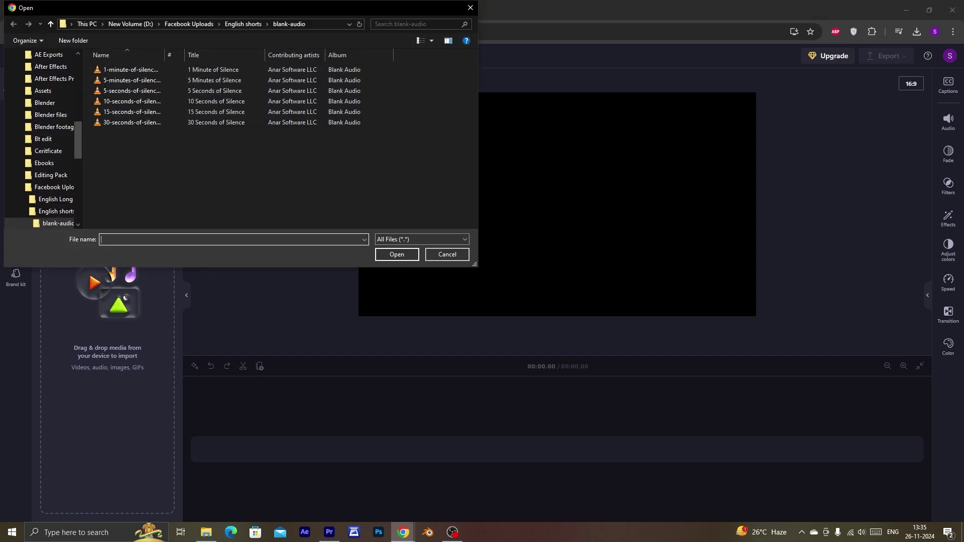
left_click(242, 24)
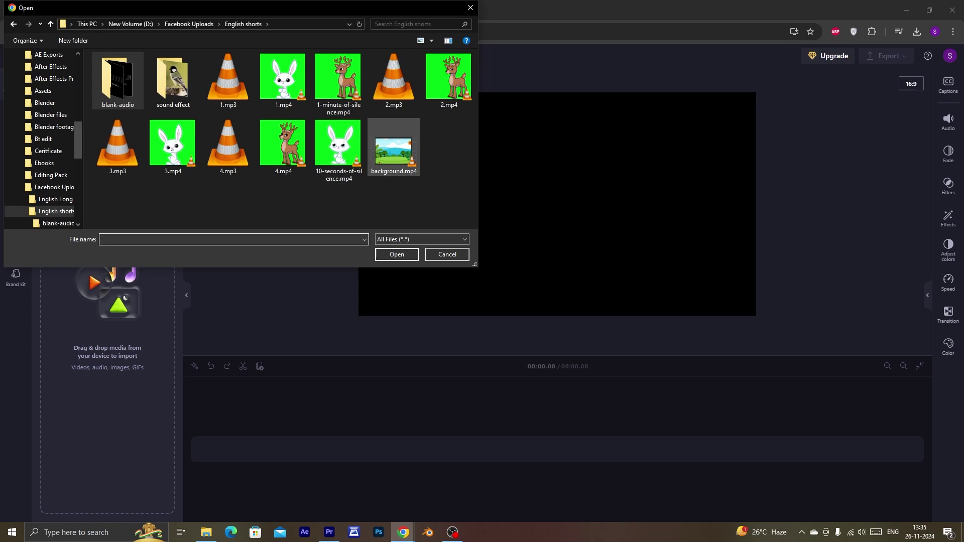
left_click(394, 152)
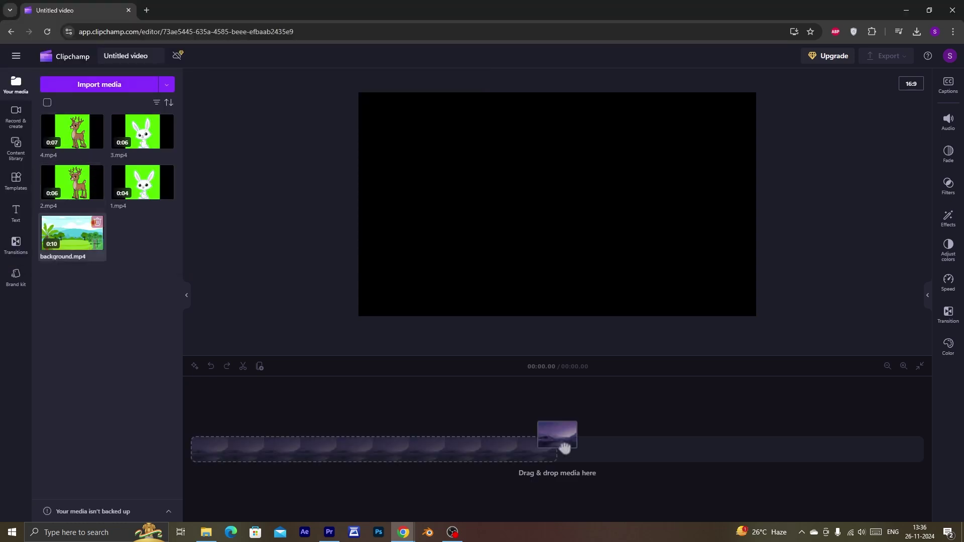
- Place background.mp4 at the start of the timeline and add the 1.mp4 rabbit clip on a track above it
left_click_drag(565, 448, 297, 452)
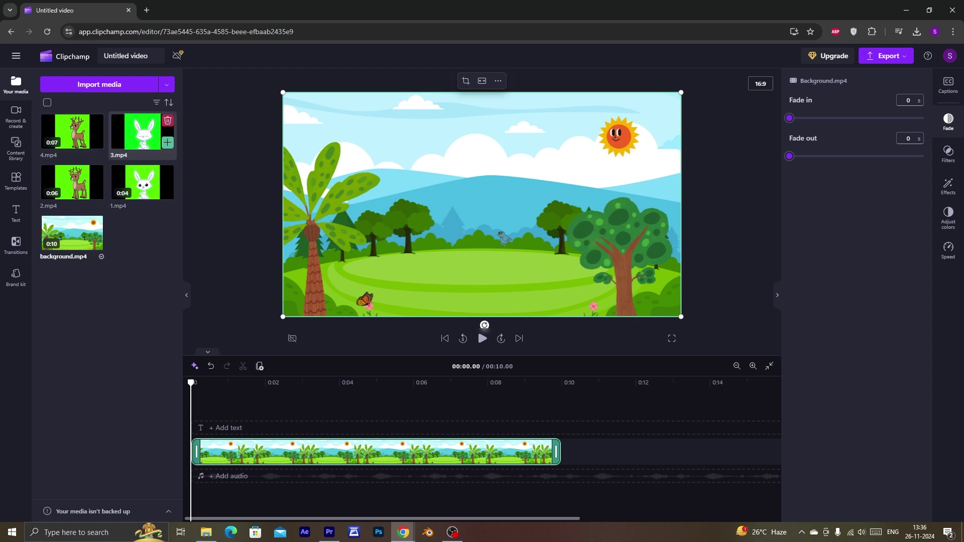
left_click_drag(143, 182, 221, 427)
left_click_drag(478, 236, 497, 236)
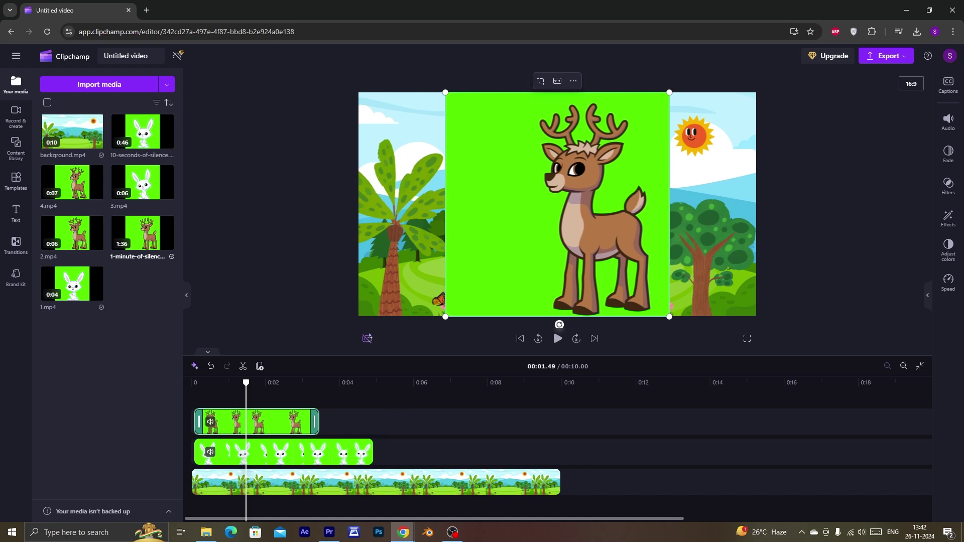
- Move the silent deer clip to the timeline start and trim it to end together with the rabbit clip
left_click_drag(257, 422, 316, 422)
left_click_drag(259, 421, 193, 422)
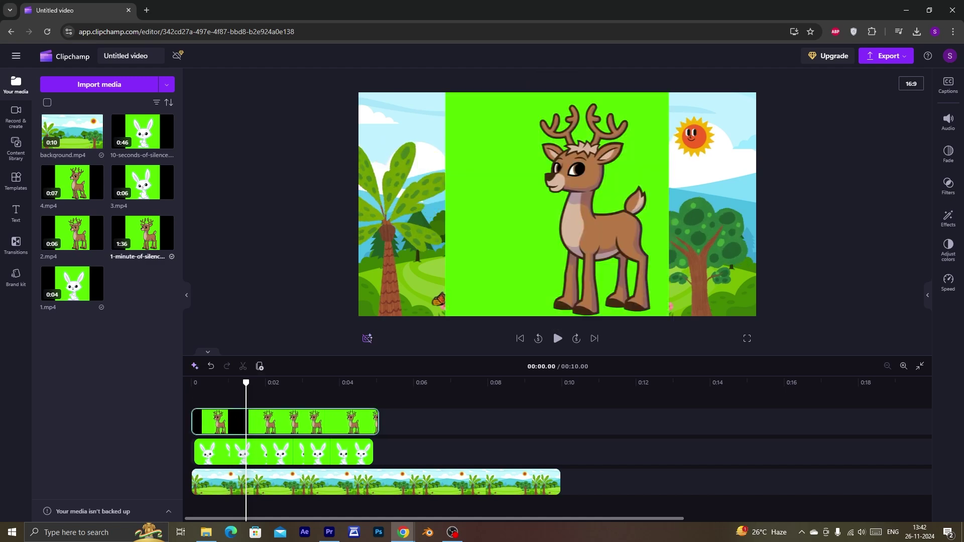
left_click(420, 396)
left_click_drag(375, 422, 368, 422)
- Shrink the deer clip, place it left of the rabbit and flip it horizontally to face the rabbit
left_click_drag(420, 383, 261, 383)
left_click_drag(548, 211, 466, 209)
left_click_drag(588, 315, 524, 251)
left_click_drag(469, 184, 481, 211)
right_click(482, 211)
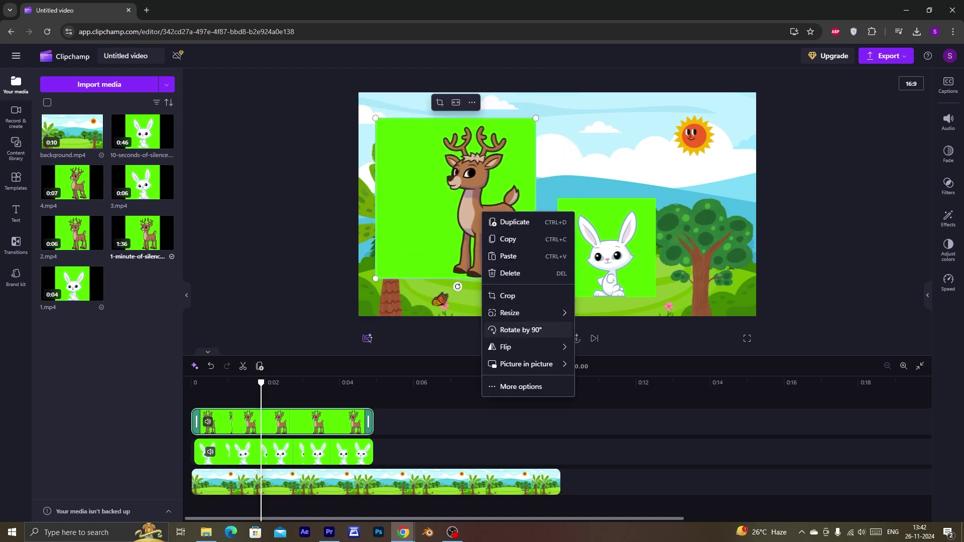
left_click(613, 349)
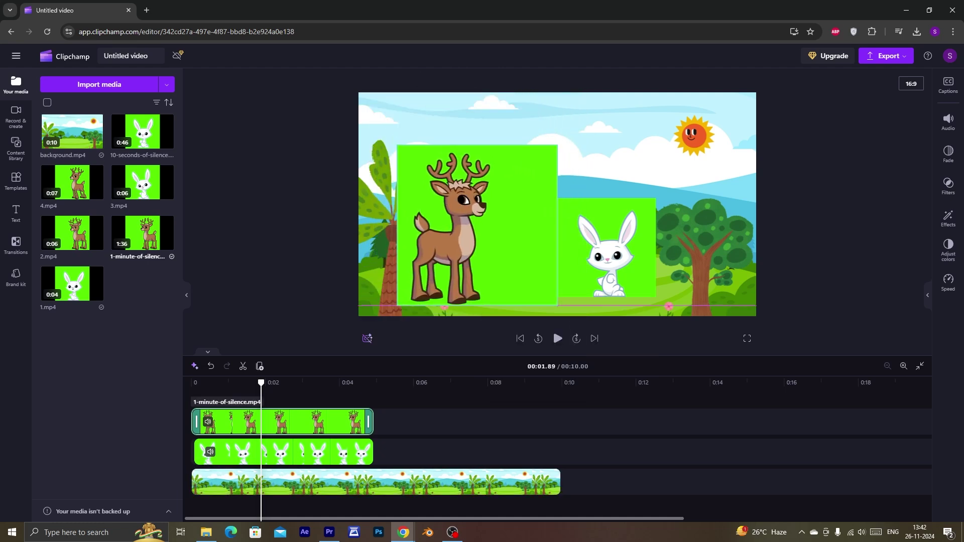
- Apply the Green screen effect to the rabbit and deer clips and move the deer closer to the rabbit
left_click(224, 452)
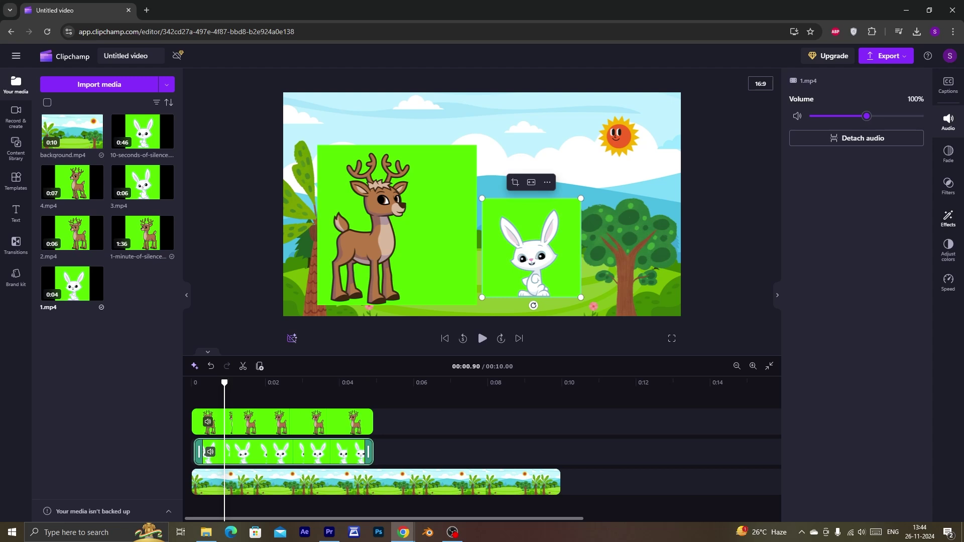
left_click(947, 218)
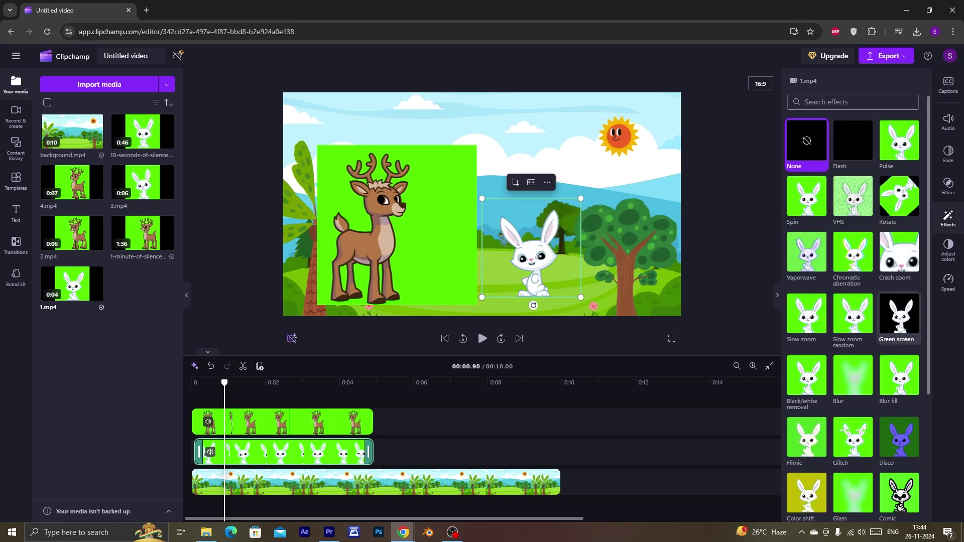
left_click(899, 314)
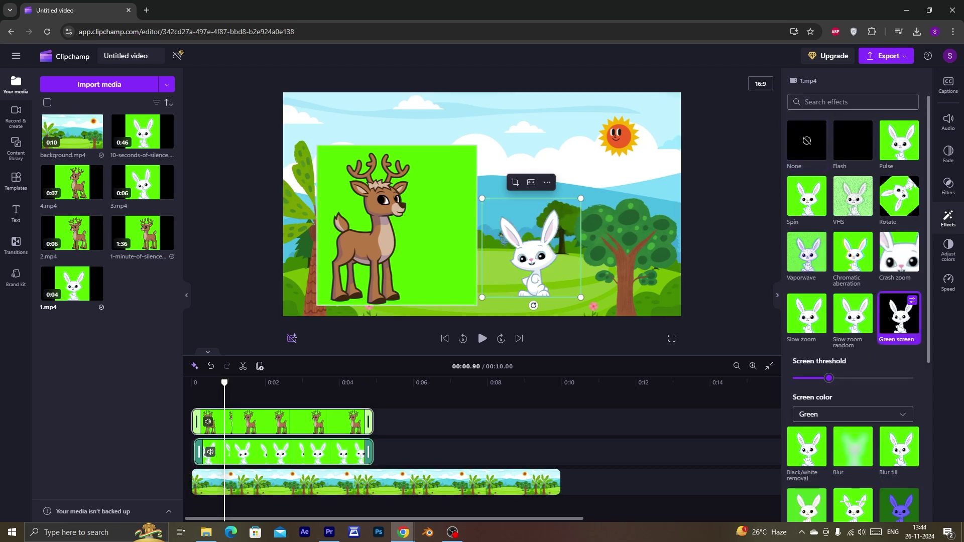
left_click(397, 225)
left_click(898, 313)
left_click_drag(397, 225, 442, 231)
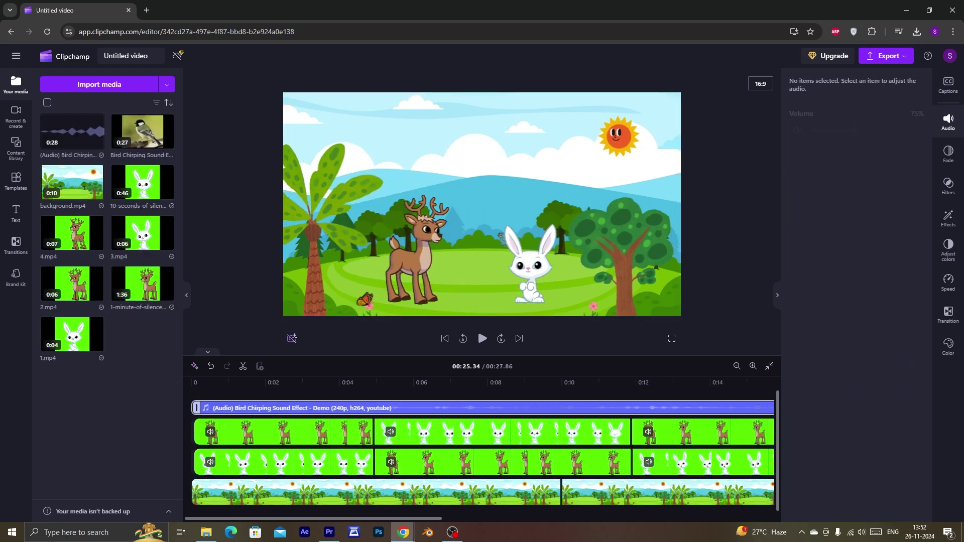
- Play the assembled timeline from the start and export the finished video as an MP4 file
left_click_drag(260, 383, 191, 382)
key("space")
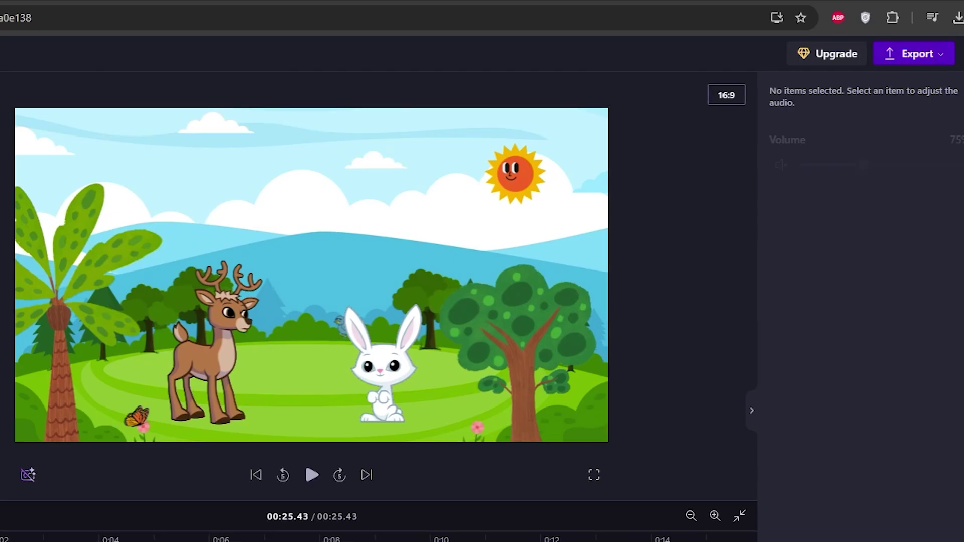
left_click(886, 56)
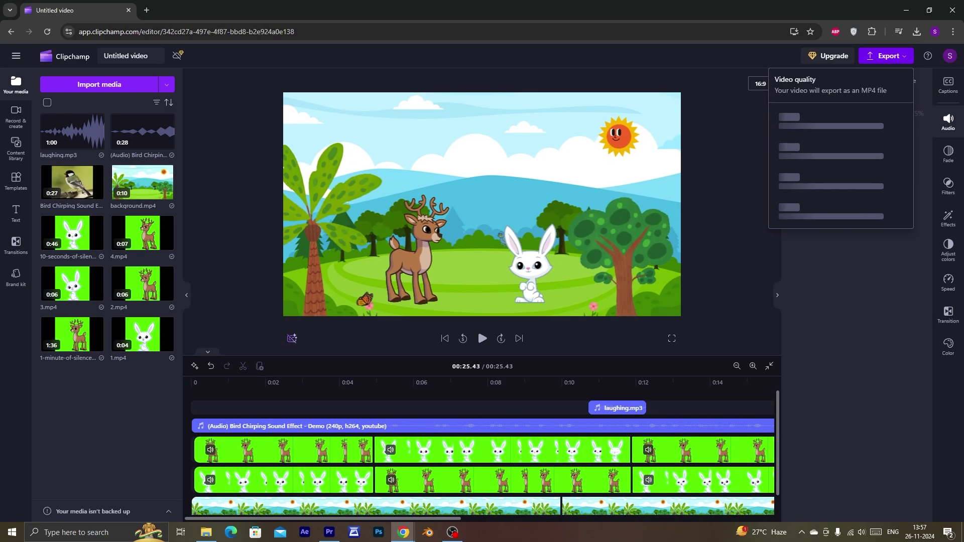
left_click(781, 193)
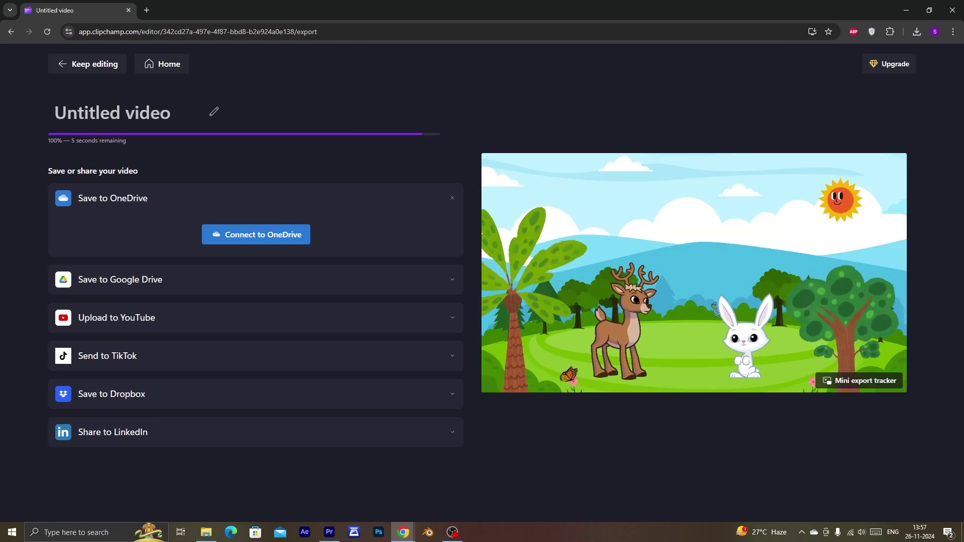
key("alt+Up")
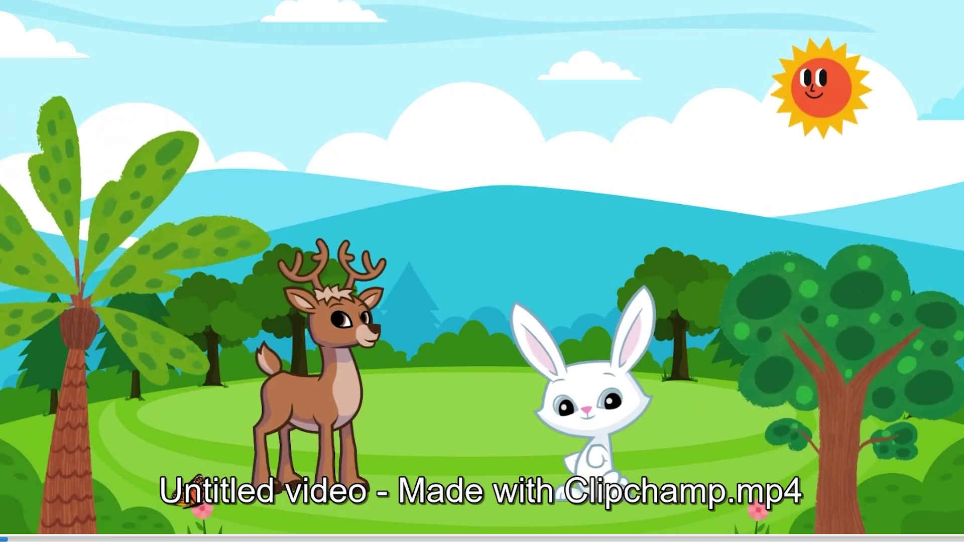